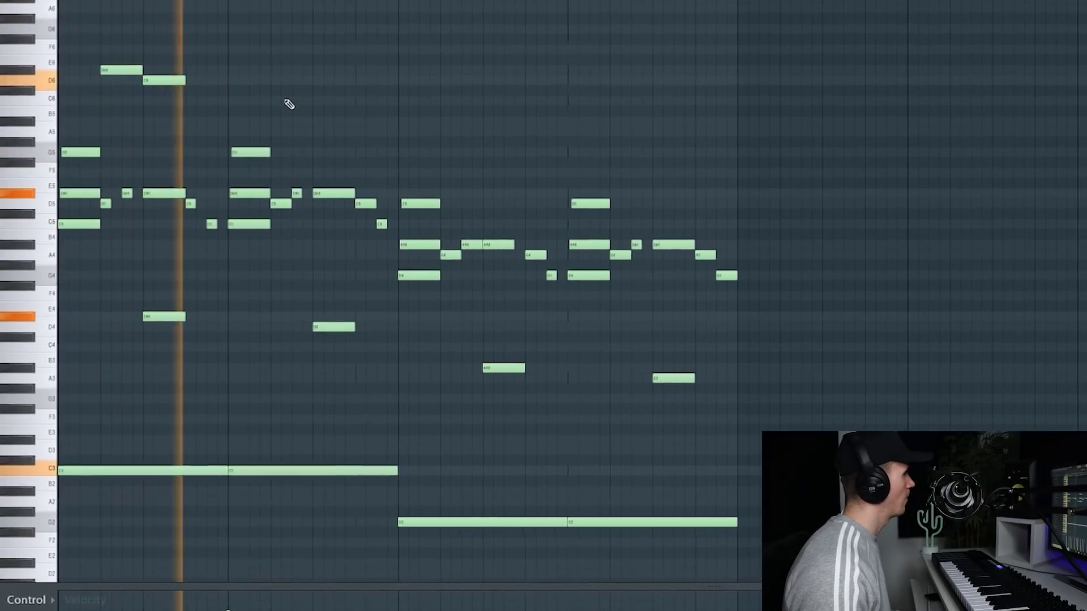
- Add a high counter-melody to bar 2: a D#6, two short D6 notes and a short C6
{"action": "left_click", "coordinate": [278, 68]}
{"action": "left_click", "coordinate": [317, 79]}
{"action": "left_click_drag", "start_coordinate": [375, 73], "coordinate": [354, 73]}
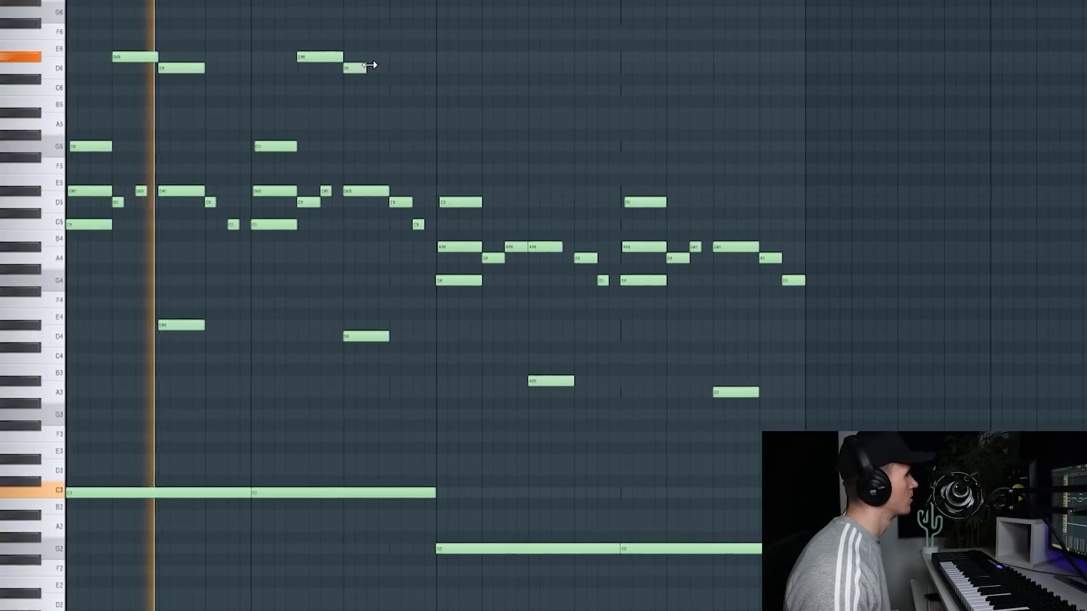
{"action": "left_click", "coordinate": [376, 67]}
{"action": "left_click", "coordinate": [400, 86]}
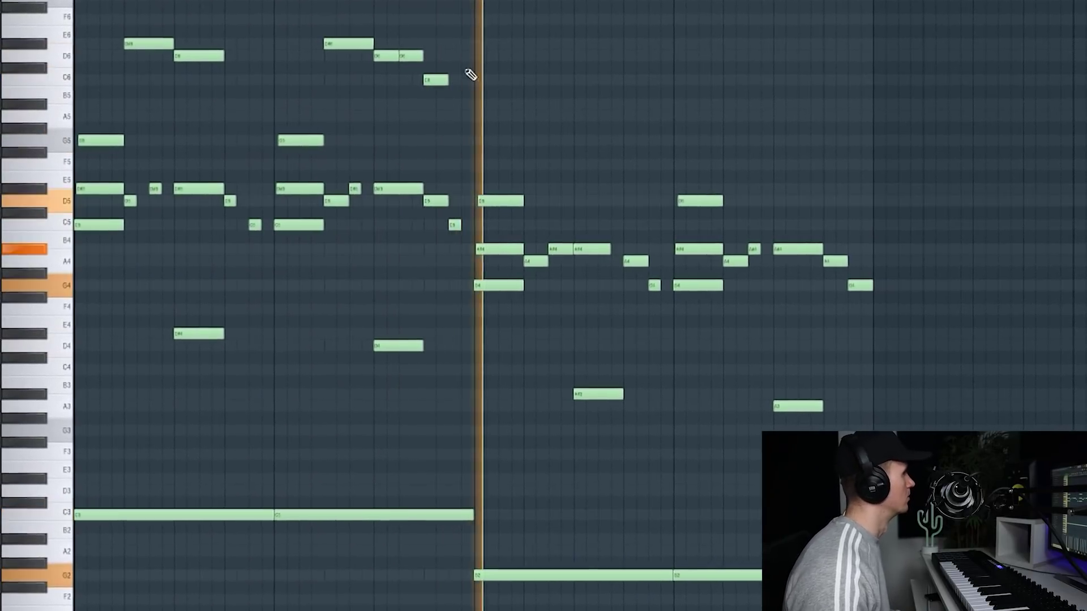
- Continue the high melody through bars 3 and 4 with D#6 and D6 notes, ending bar 4 on A#5 and A5
{"action": "left_click", "coordinate": [525, 44]}
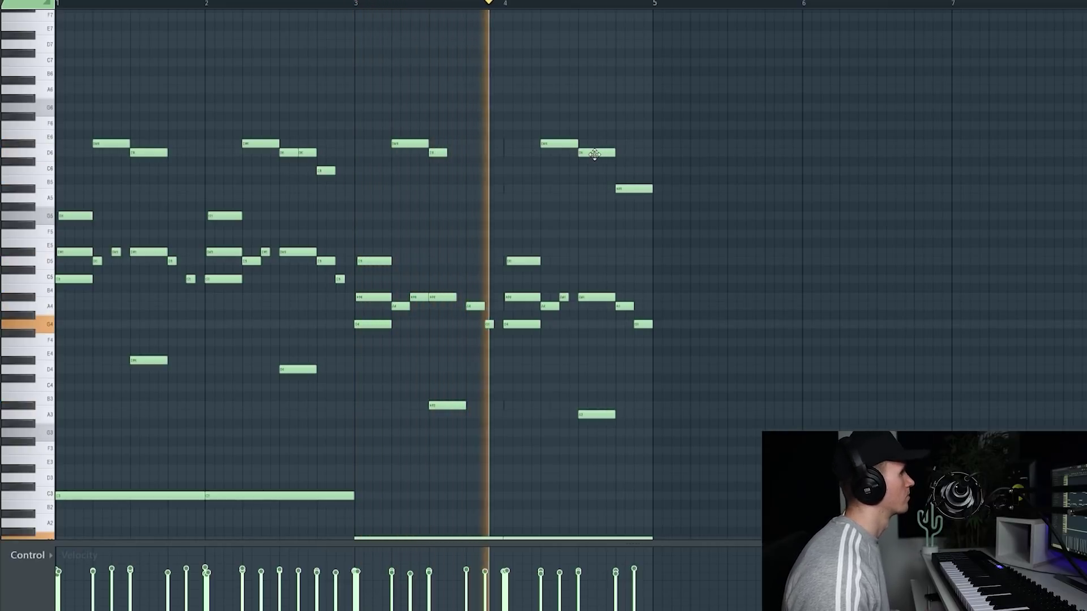
{"action": "key", "text": "space"}
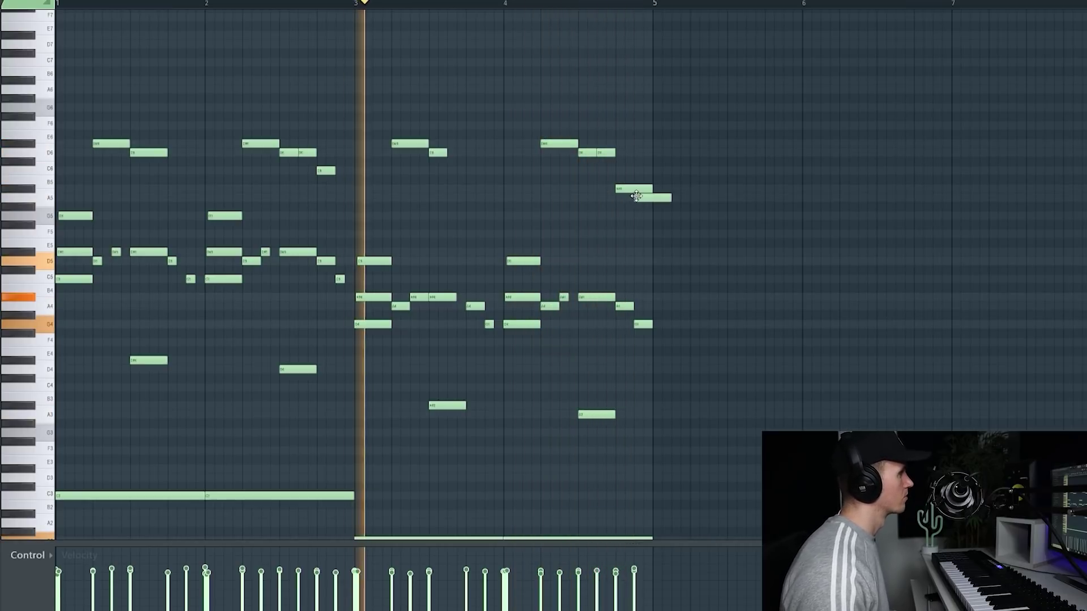
{"action": "mouse_move", "coordinate": [650, 189]}
{"action": "left_mouse_down"}
{"action": "mouse_move", "coordinate": [635, 191]}
{"action": "mouse_move", "coordinate": [651, 198]}
{"action": "left_mouse_up"}
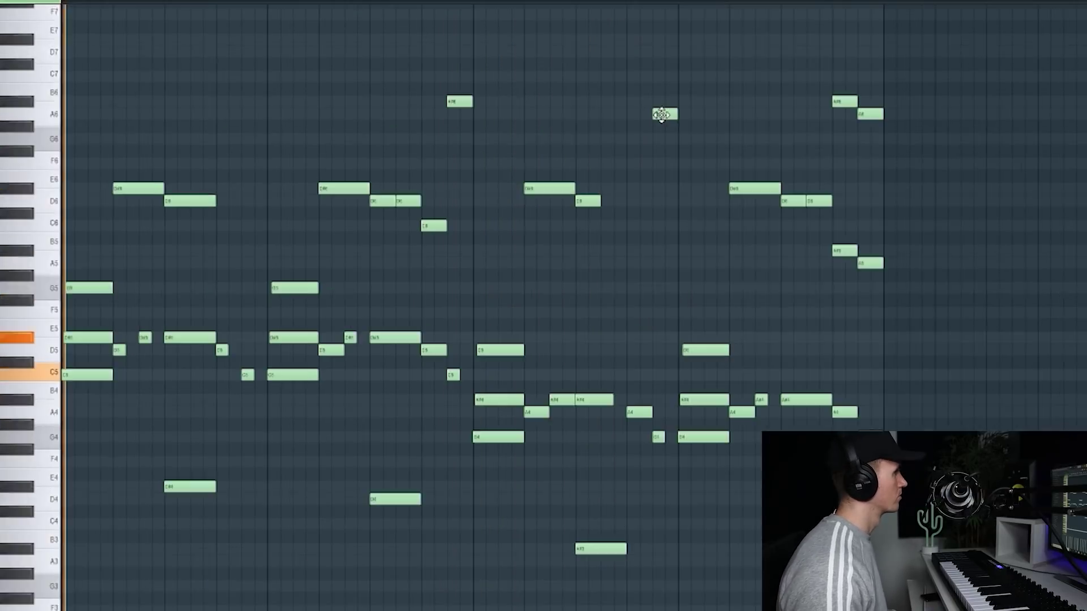
- Add a short A#6 accent note at the end of bar 1
{"action": "key", "text": "space"}
{"action": "left_click", "coordinate": [214, 103]}
{"action": "left_click_drag", "start_coordinate": [182, 109], "coordinate": [222, 109]}
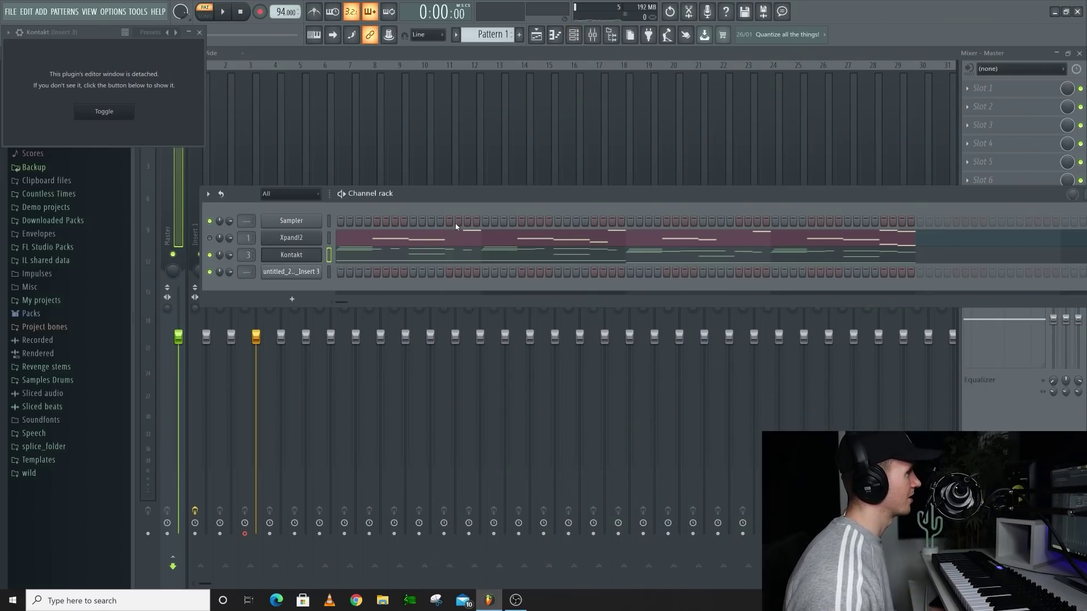
- Enter one-bar bass notes over the ghost notes: C3 in bars 1 and 2, G2 in bars 3 and 4
{"action": "key", "text": "space"}
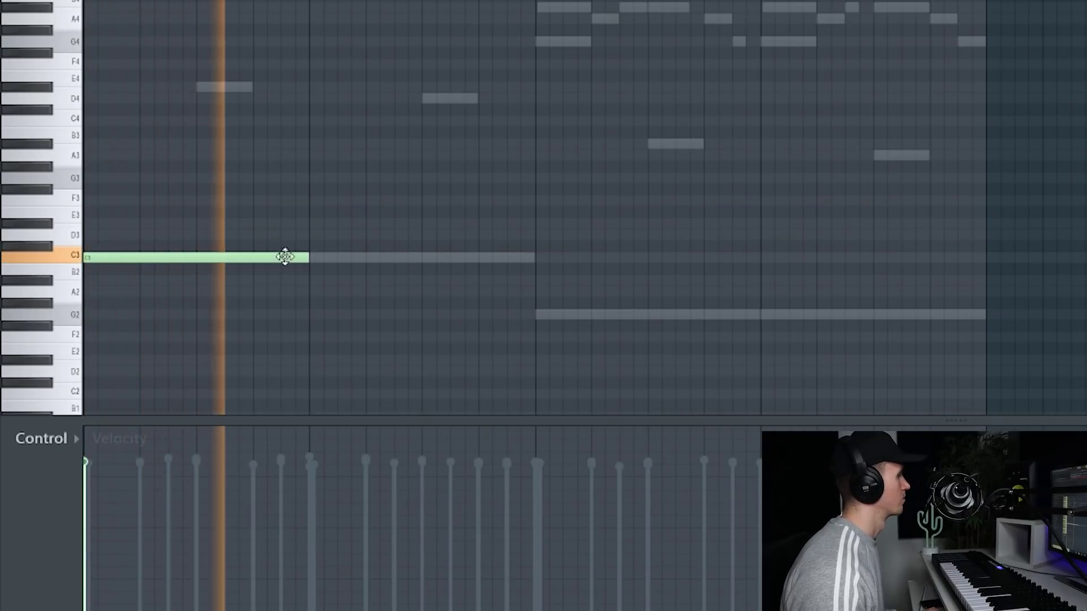
{"action": "left_click_drag", "start_coordinate": [285, 256], "coordinate": [512, 257]}
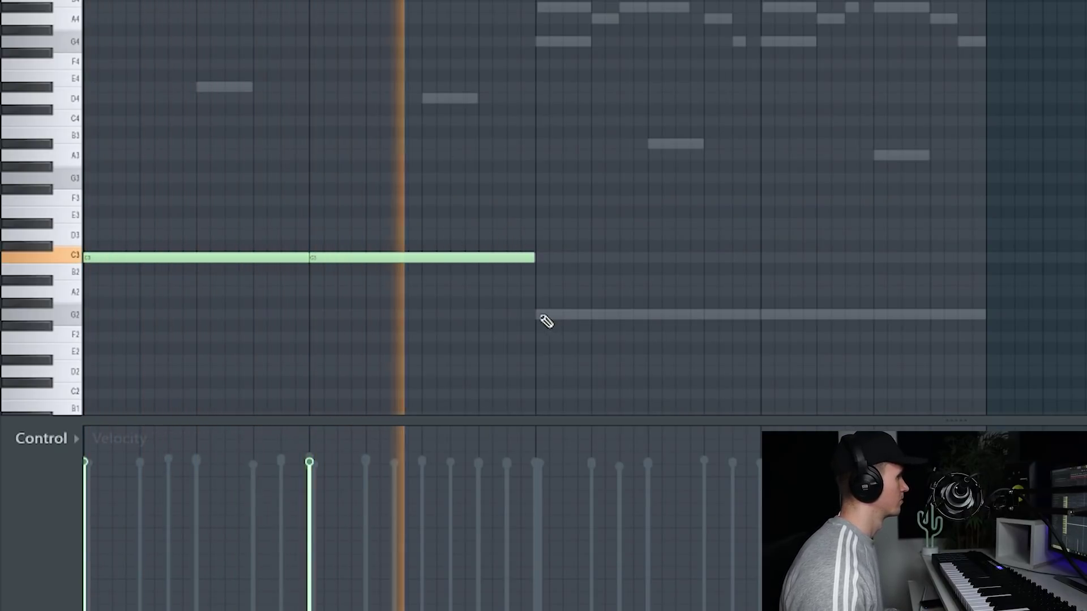
{"action": "left_click", "coordinate": [542, 316]}
{"action": "key", "text": "space"}
- Transpose all bass notes up one octave, play the result and deselect them
{"action": "key", "text": "ctrl+a"}
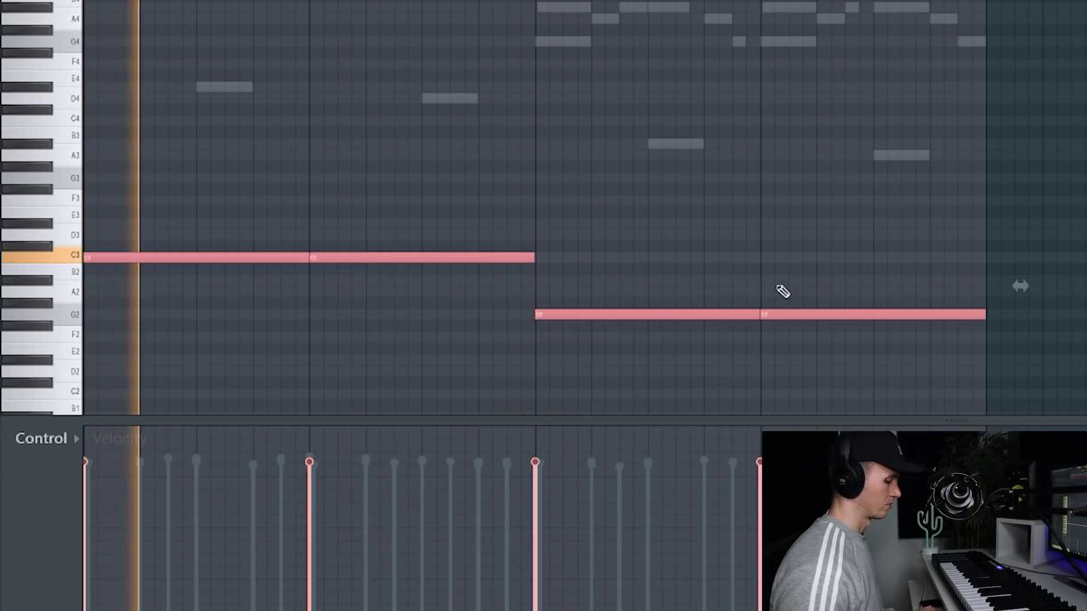
{"action": "key", "text": "ctrl+Up"}
{"action": "key", "text": "space"}
{"action": "key", "text": "space"}
{"action": "key", "text": "ctrl+d"}
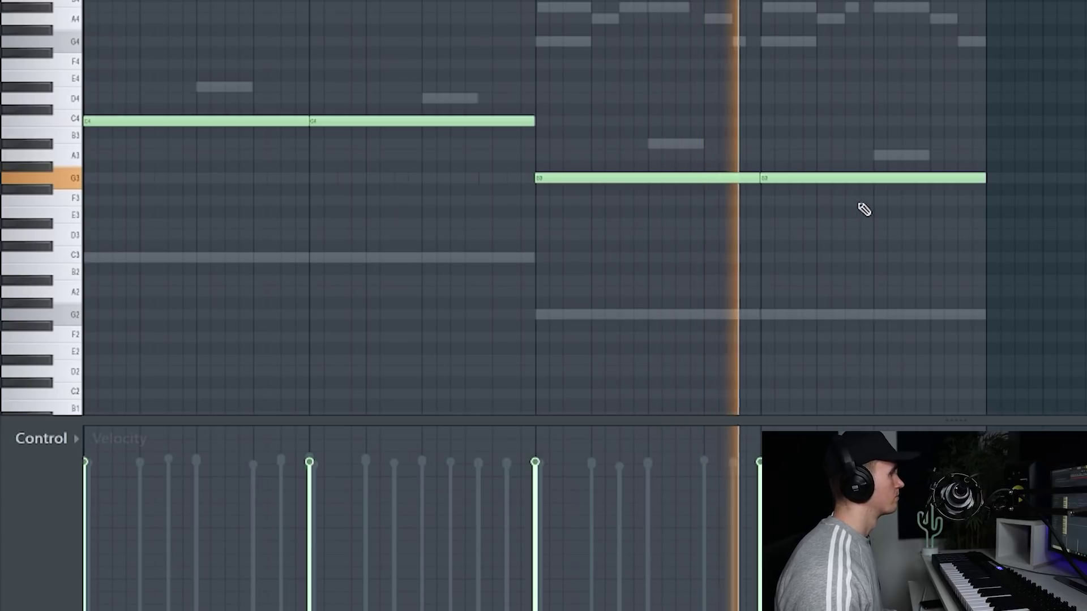
- Add an A#3 bass note on the last beat of bar 4 and slice off the overlapping end of the G3 note
{"action": "left_click", "coordinate": [931, 145]}
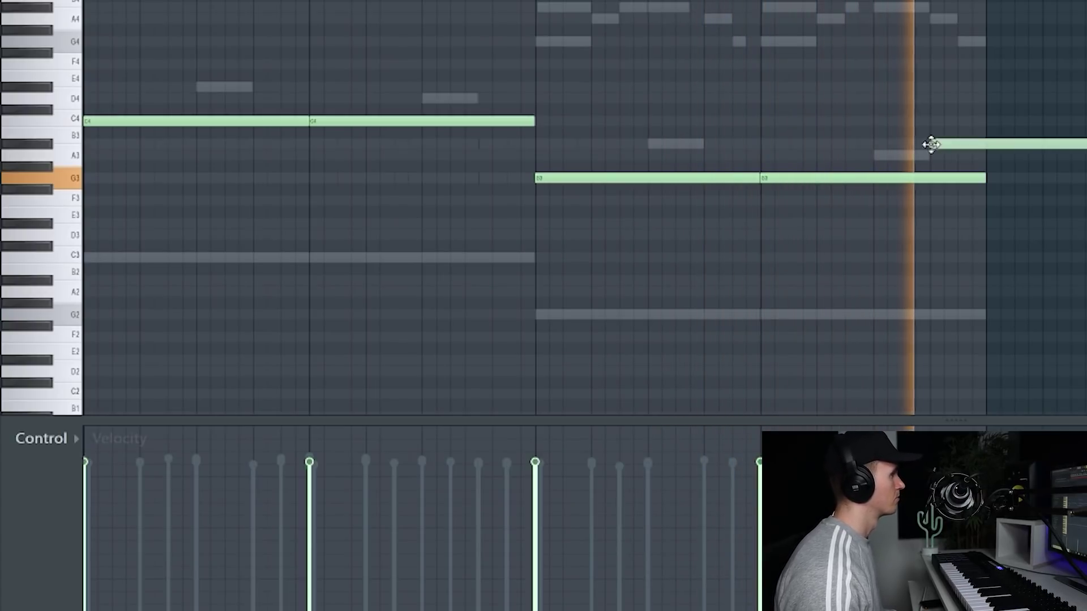
{"action": "key", "text": "c"}
{"action": "left_click", "coordinate": [935, 178]}
{"action": "right_click", "coordinate": [941, 178]}
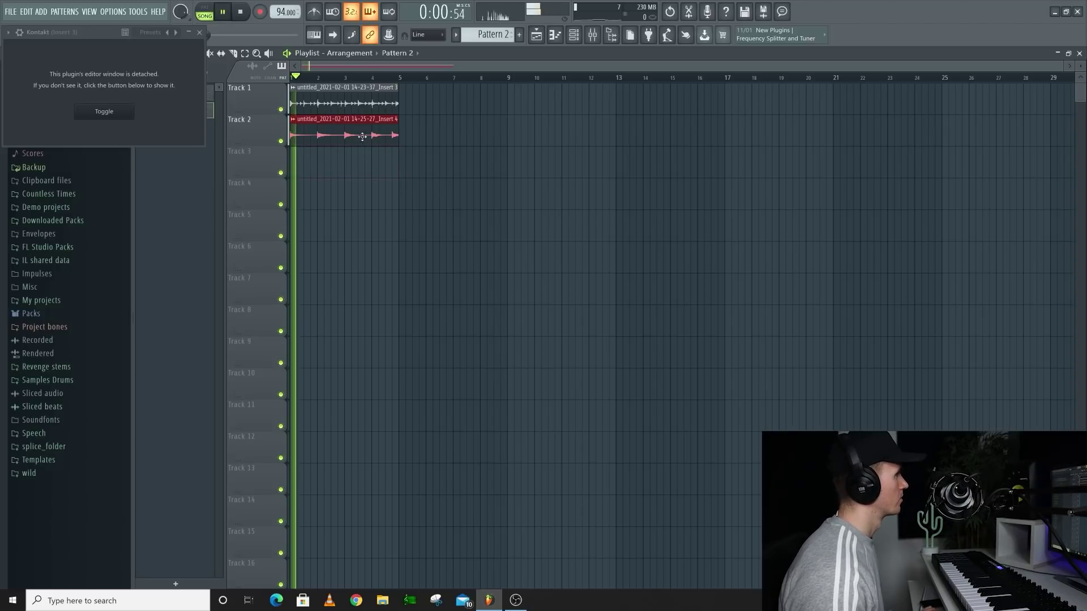
- Move the Insert 4 bass recording to playlist Track 3 and check the Insert 3 recording's channel settings
{"action": "left_click_drag", "start_coordinate": [352, 155], "coordinate": [353, 157]}
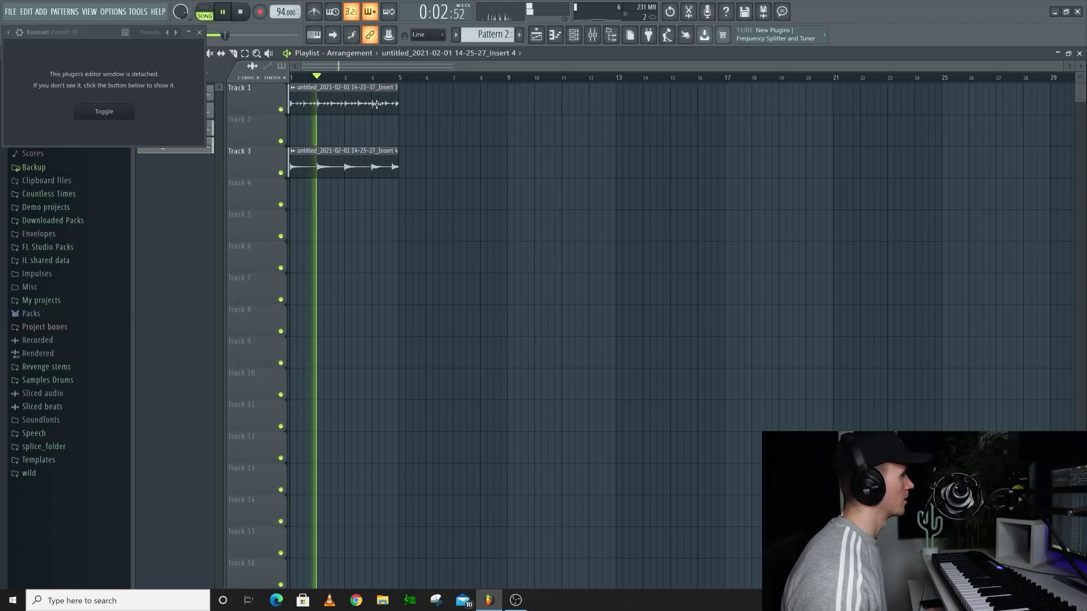
{"action": "left_click", "coordinate": [312, 119]}
{"action": "left_click", "coordinate": [323, 141]}
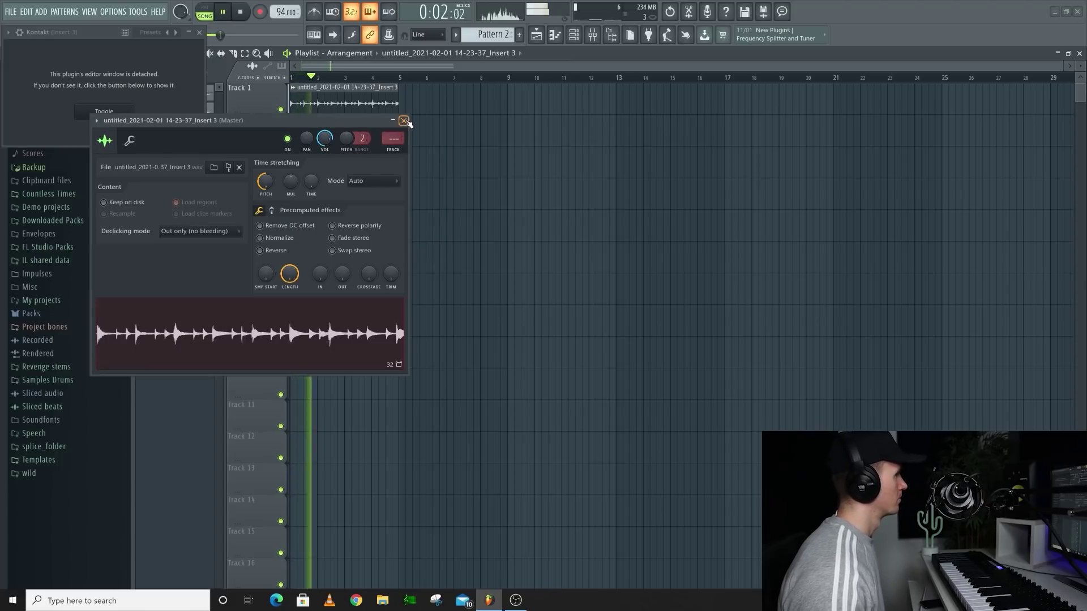
{"action": "left_click", "coordinate": [404, 121]}
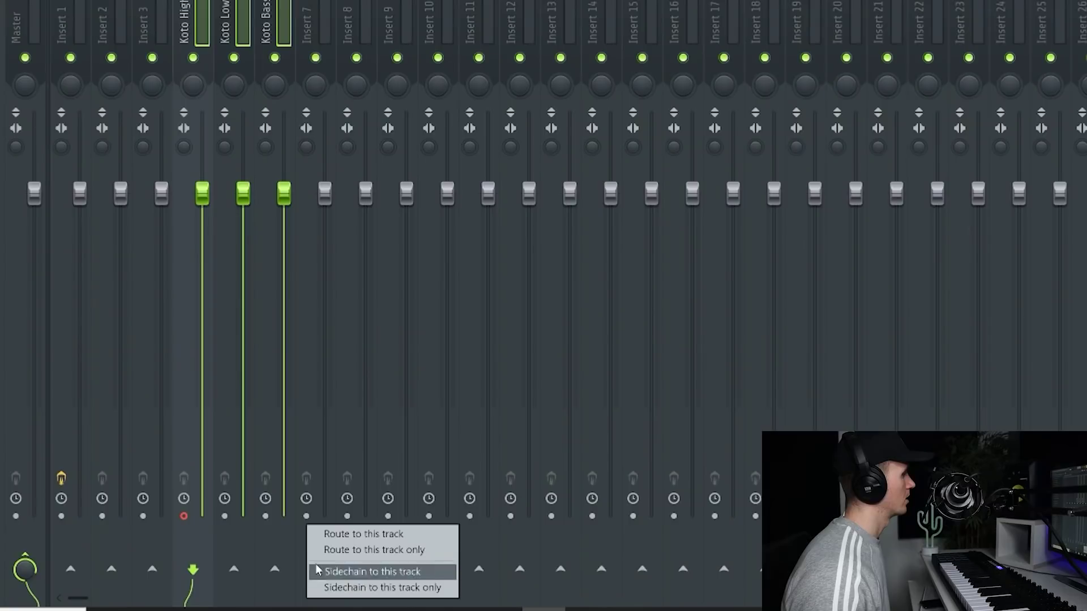
- Route the Koto High, Koto Low and Koto Bass mixer tracks only to Insert 7 and load ValhallaVintageVerb there
{"action": "left_click", "coordinate": [320, 549]}
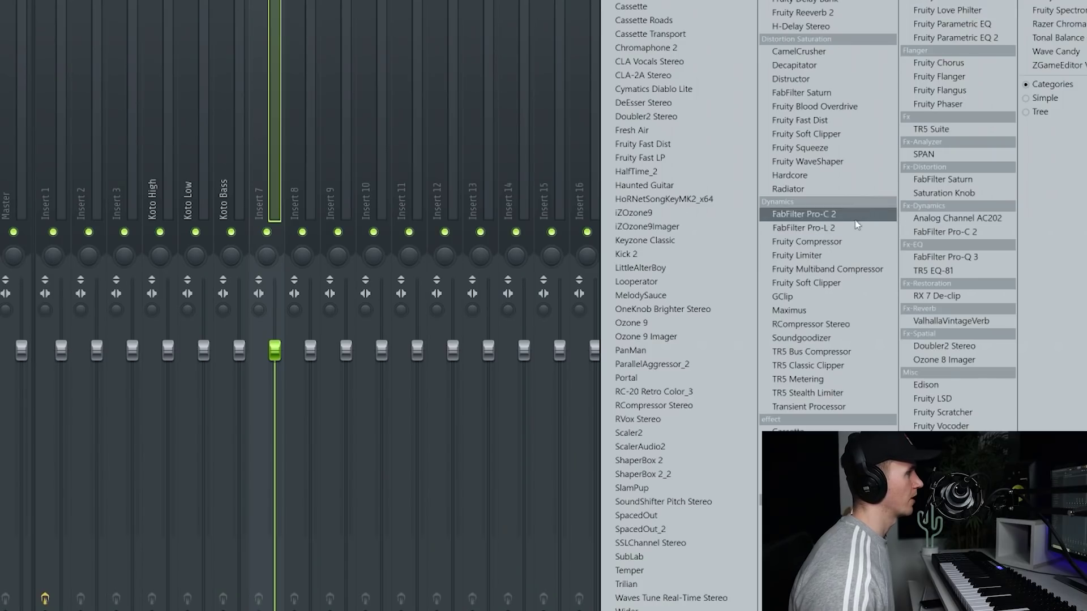
{"action": "left_click", "coordinate": [997, 323]}
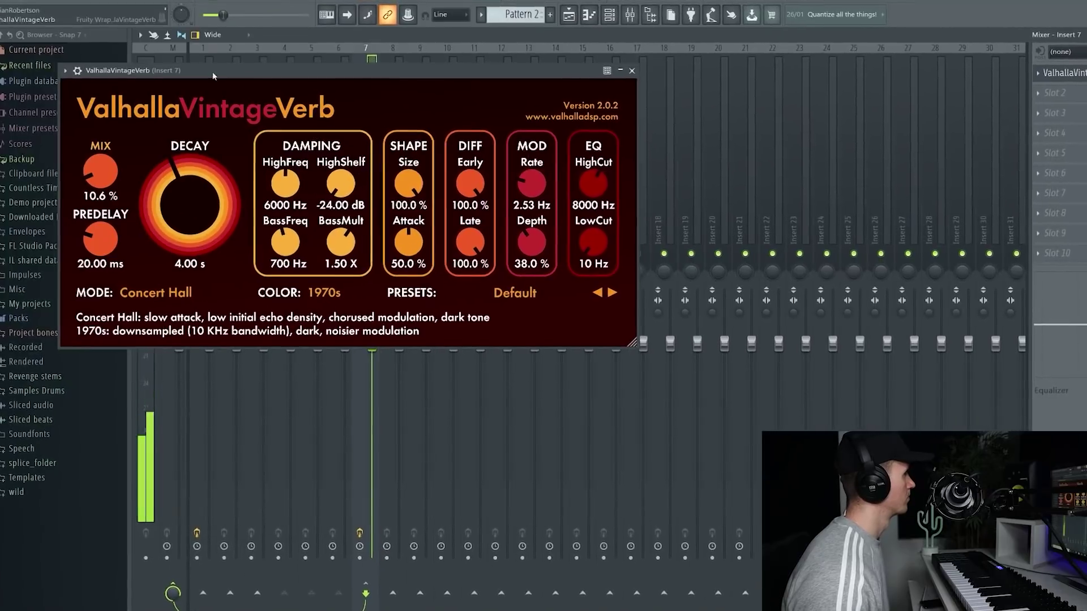
- Set the reverb to a 1.48 s decay, 160 Hz low cut and 12.8 % mix, and close it
{"action": "left_click_drag", "start_coordinate": [190, 174], "coordinate": [189, 194]}
{"action": "left_click_drag", "start_coordinate": [631, 241], "coordinate": [636, 222]}
{"action": "left_click_drag", "start_coordinate": [94, 168], "coordinate": [93, 163]}
{"action": "left_click_drag", "start_coordinate": [149, 190], "coordinate": [150, 186]}
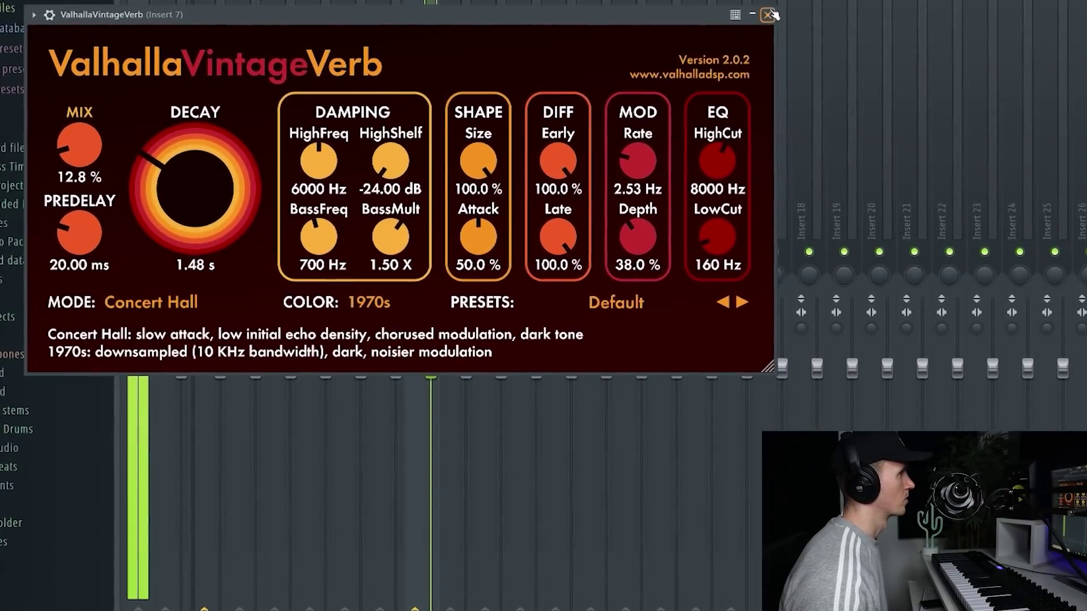
{"action": "left_click", "coordinate": [757, 19]}
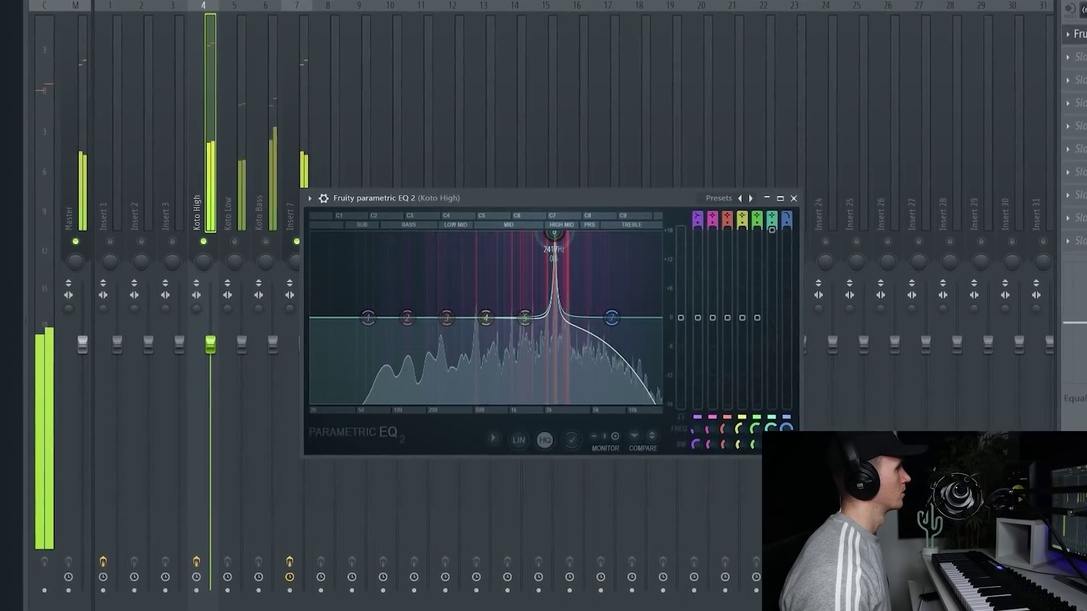
- Pull the narrow boosted band near 2.4 kHz in the Koto High EQ down to a slight cut
{"action": "key", "text": "space"}
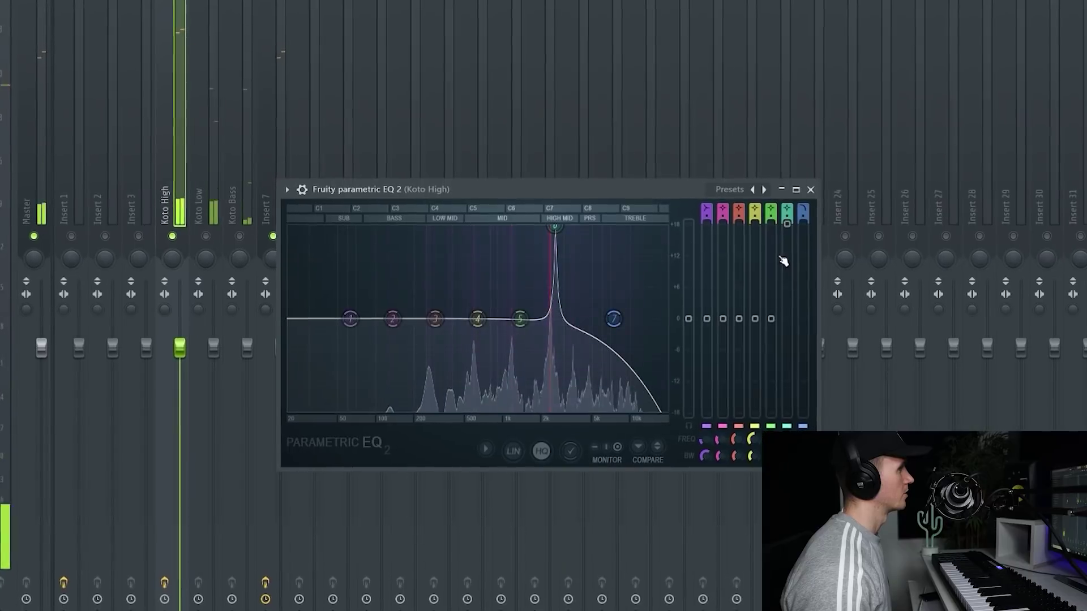
{"action": "key", "text": "space"}
{"action": "left_click_drag", "start_coordinate": [554, 224], "coordinate": [553, 336]}
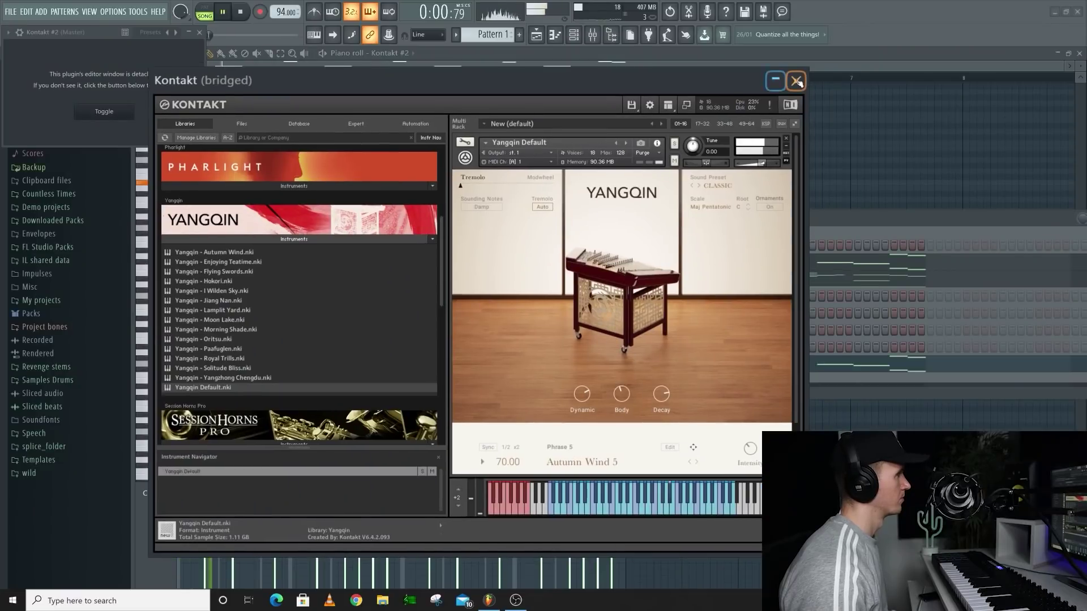
- Close the Yangqin instrument and the channel rack, and show the playlist
{"action": "left_click", "coordinate": [795, 81]}
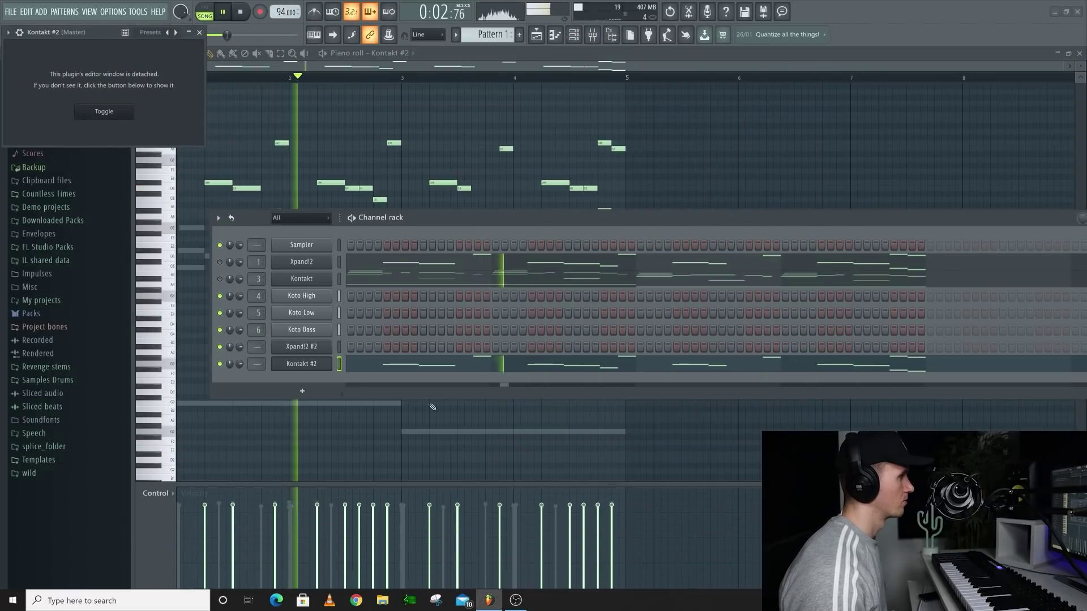
{"action": "key", "text": "F6"}
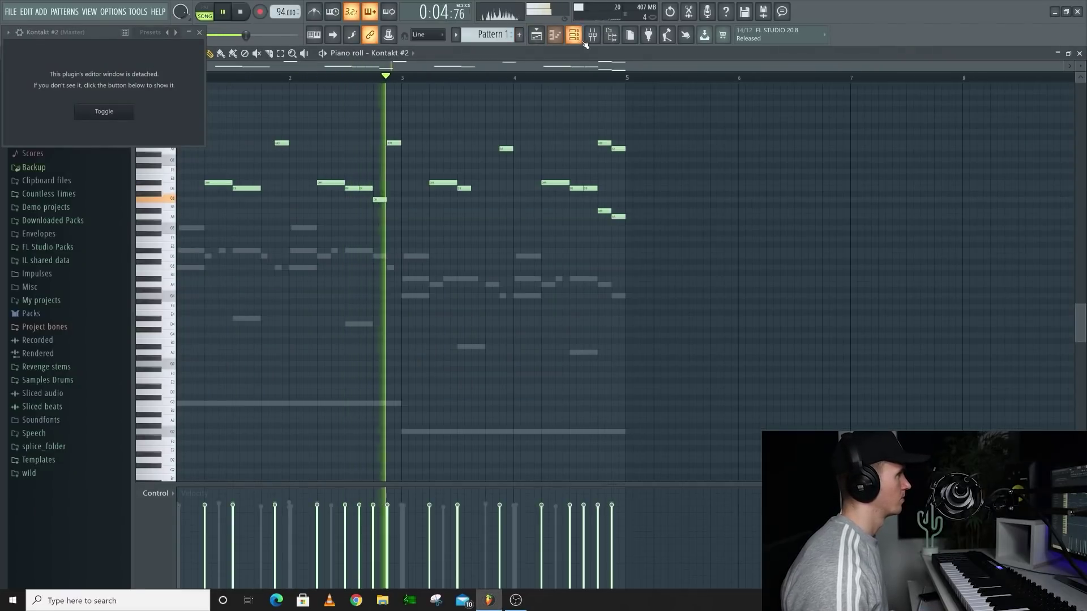
{"action": "left_click", "coordinate": [583, 37]}
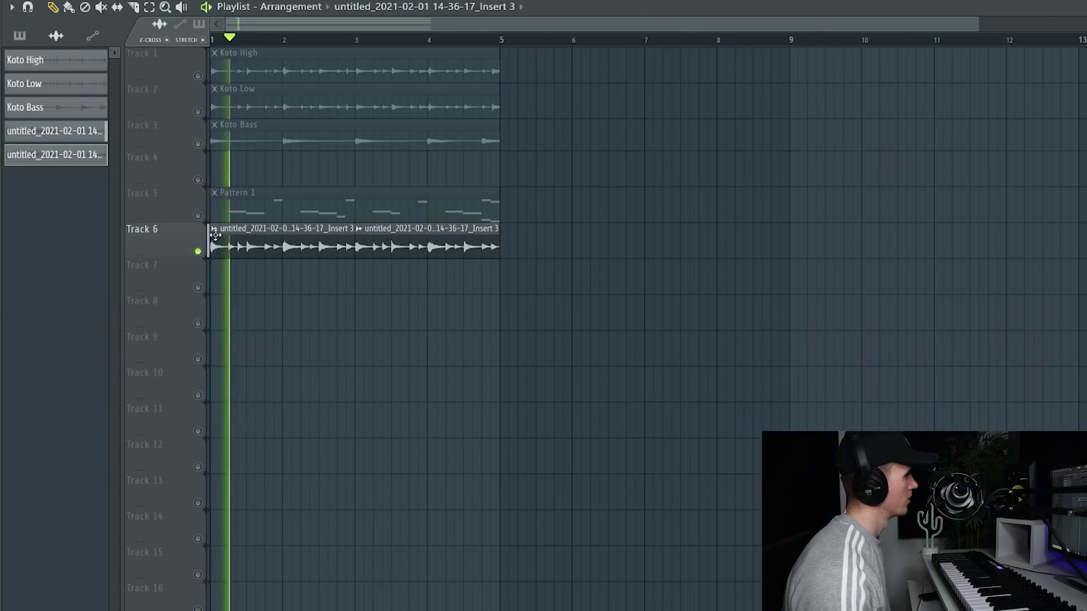
- Solo the Koto Low track, and bring in Koto High and Koto Bass during playback
{"action": "right_click", "coordinate": [198, 112]}
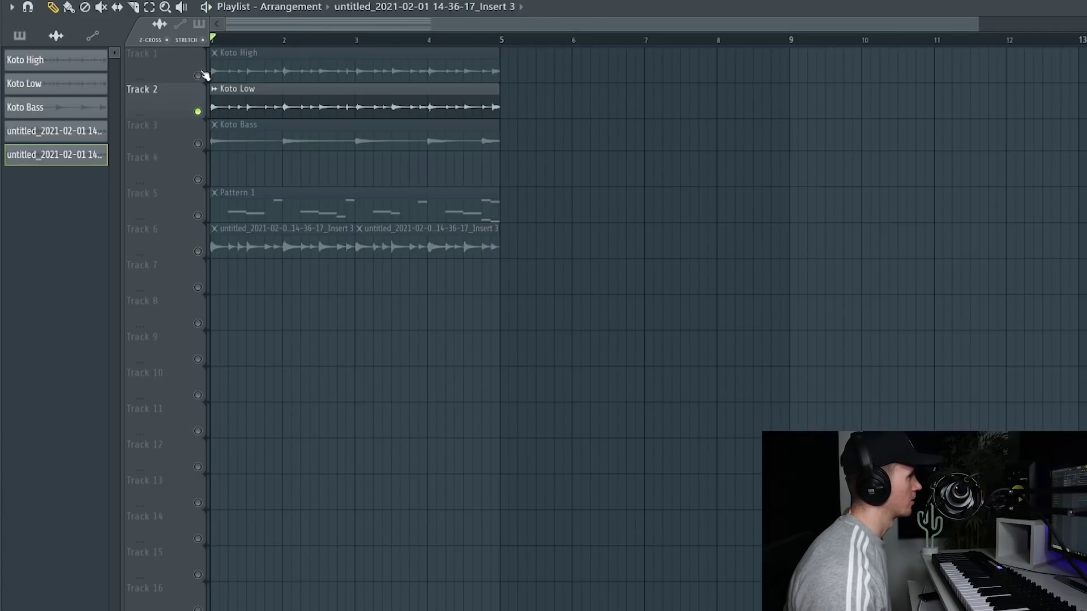
{"action": "left_click", "coordinate": [198, 76]}
{"action": "key", "text": "space"}
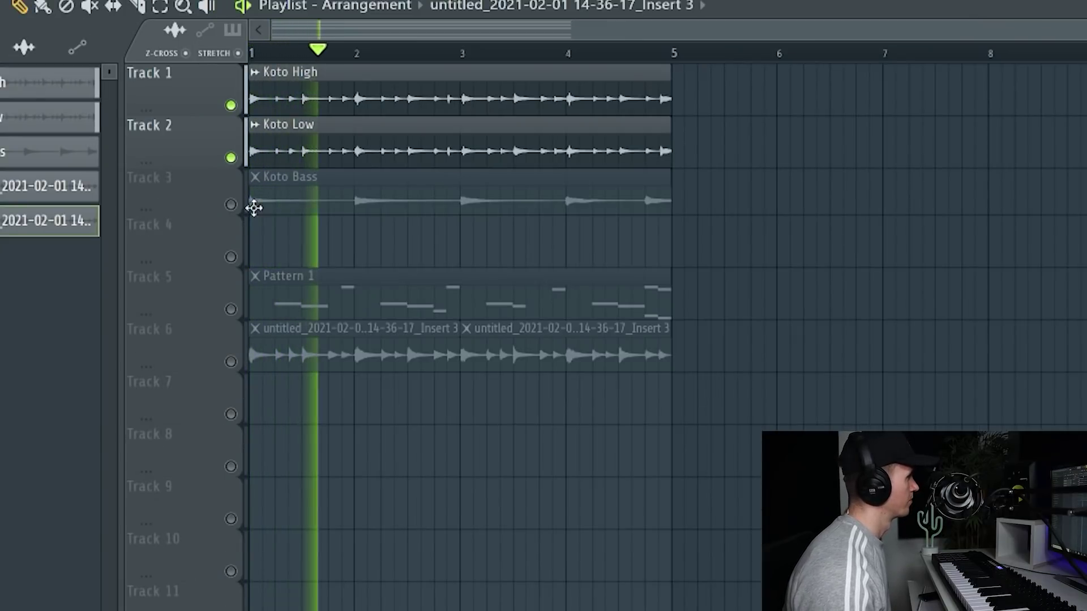
{"action": "left_click", "coordinate": [232, 206]}
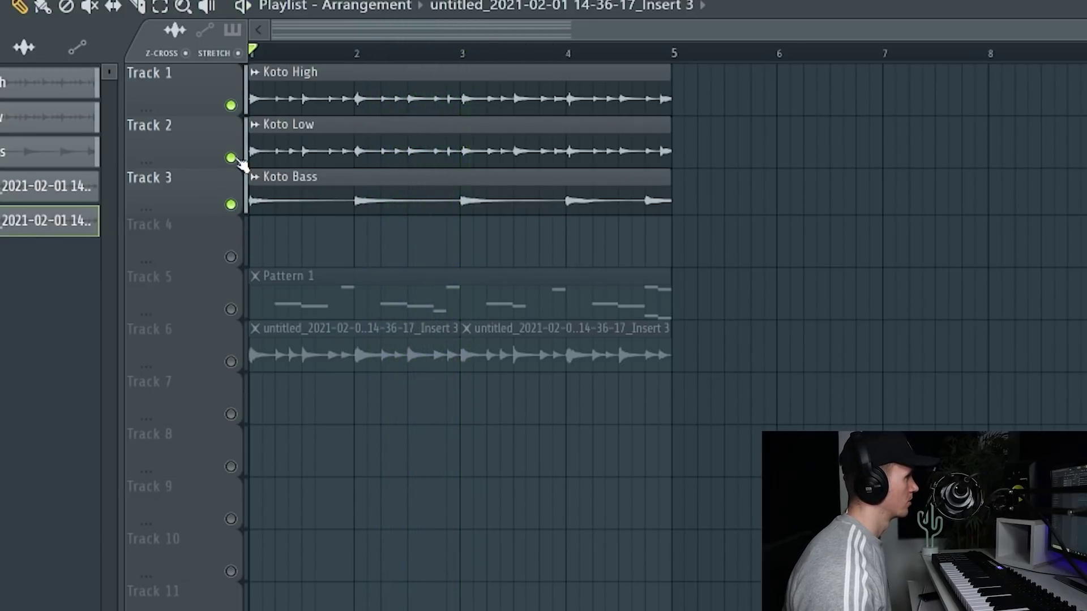
{"action": "key", "text": "space"}
- Mute Koto Low and Koto High, unmute Track 6 and play it with Koto Bass
{"action": "left_click", "coordinate": [232, 158]}
{"action": "left_click", "coordinate": [230, 106]}
{"action": "left_click", "coordinate": [231, 362]}
{"action": "key", "text": "space"}
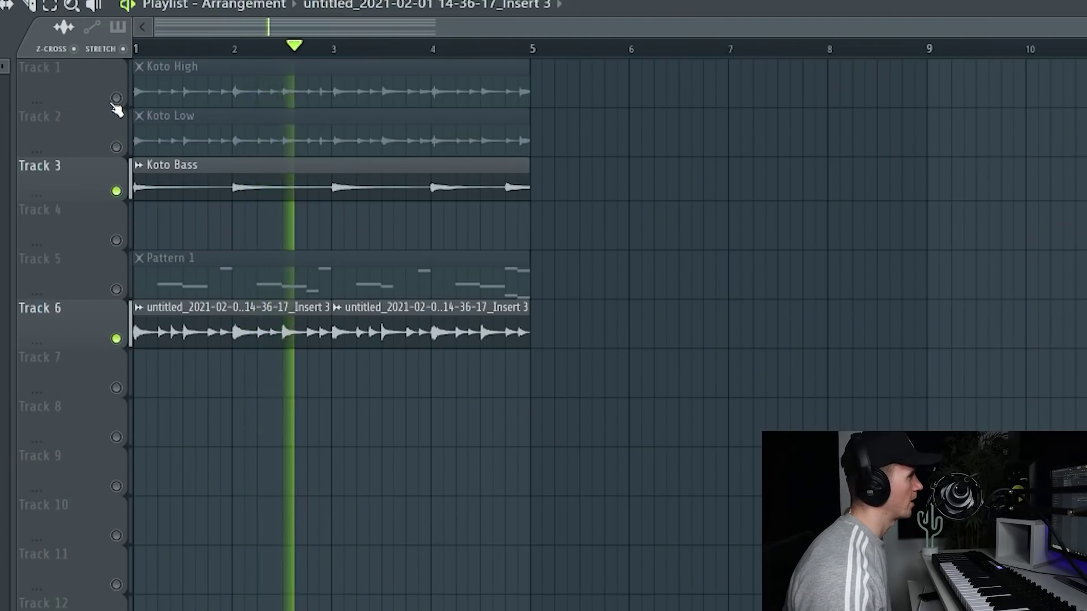
- Audition Koto High together with Koto Bass and the Track 6 recording
{"action": "left_click", "coordinate": [116, 98]}
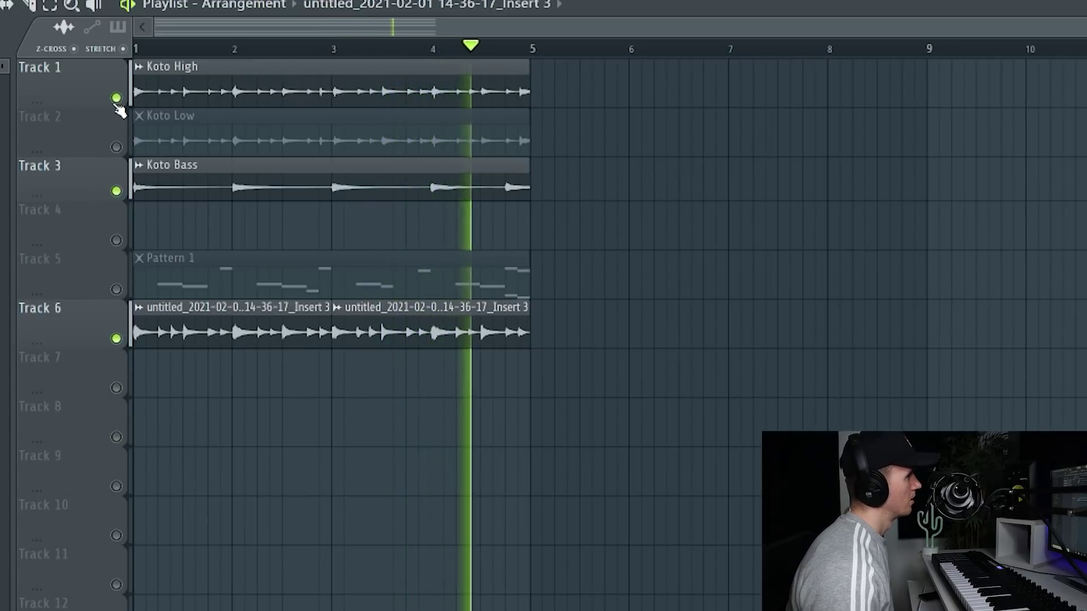
{"action": "left_click", "coordinate": [117, 103]}
{"action": "left_click", "coordinate": [125, 337]}
{"action": "key", "text": "space"}
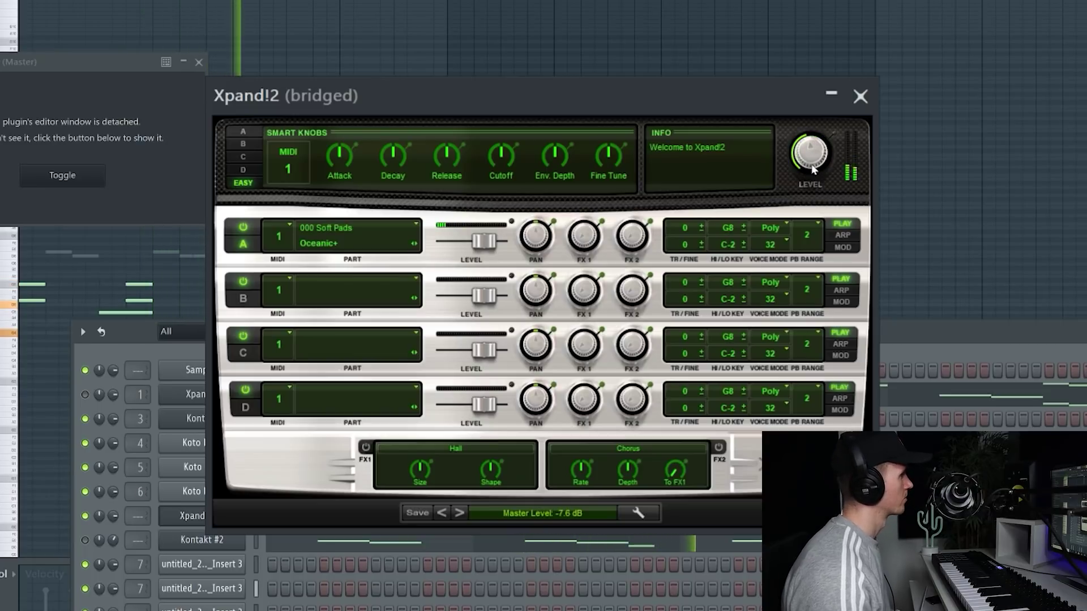
- Close the Xpand!2 Oceanic+ pad instrument and its wrapper window
{"action": "left_click", "coordinate": [860, 97]}
{"action": "left_click", "coordinate": [199, 63]}
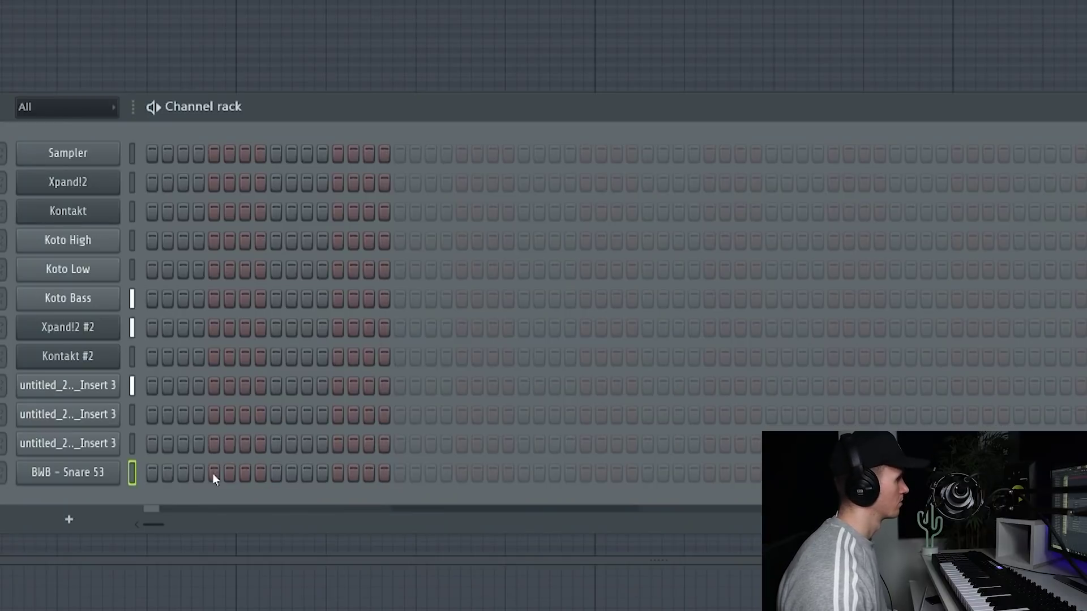
- Program the BWB - Snare 53 channel in bars 1 and 2 with hits on steps 5, 8, 10, 13, 21, 24, 26 and 29
{"action": "left_click", "coordinate": [209, 473]}
{"action": "left_click", "coordinate": [240, 473]}
{"action": "left_click", "coordinate": [260, 473]}
{"action": "left_click", "coordinate": [307, 473]}
{"action": "left_click", "coordinate": [430, 473]}
{"action": "left_click", "coordinate": [477, 473]}
{"action": "left_click", "coordinate": [460, 473]}
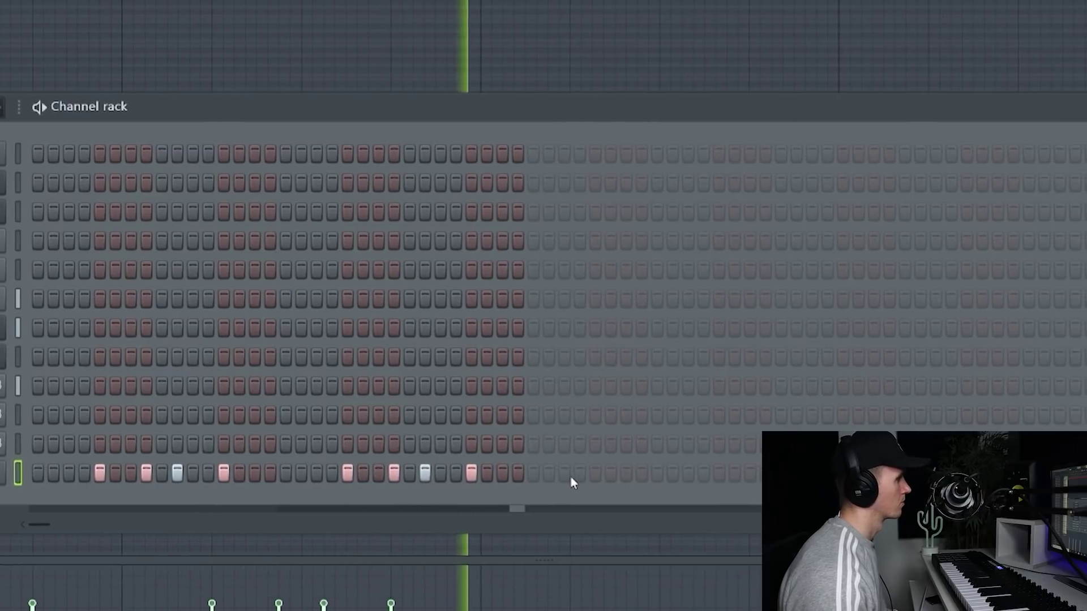
- Repeat the snare rhythm in bars 3 and 4 with hits on steps 37, 40, 42, 45, 53, 56, 58 and 61
{"action": "left_click", "coordinate": [608, 473]}
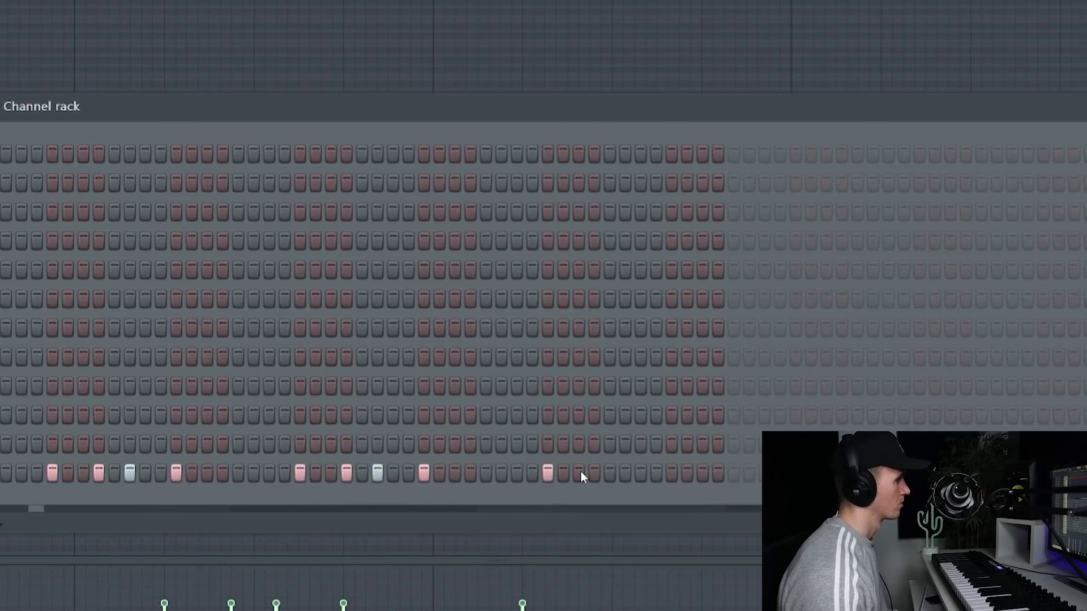
{"action": "left_click", "coordinate": [606, 472]}
{"action": "left_click", "coordinate": [590, 474]}
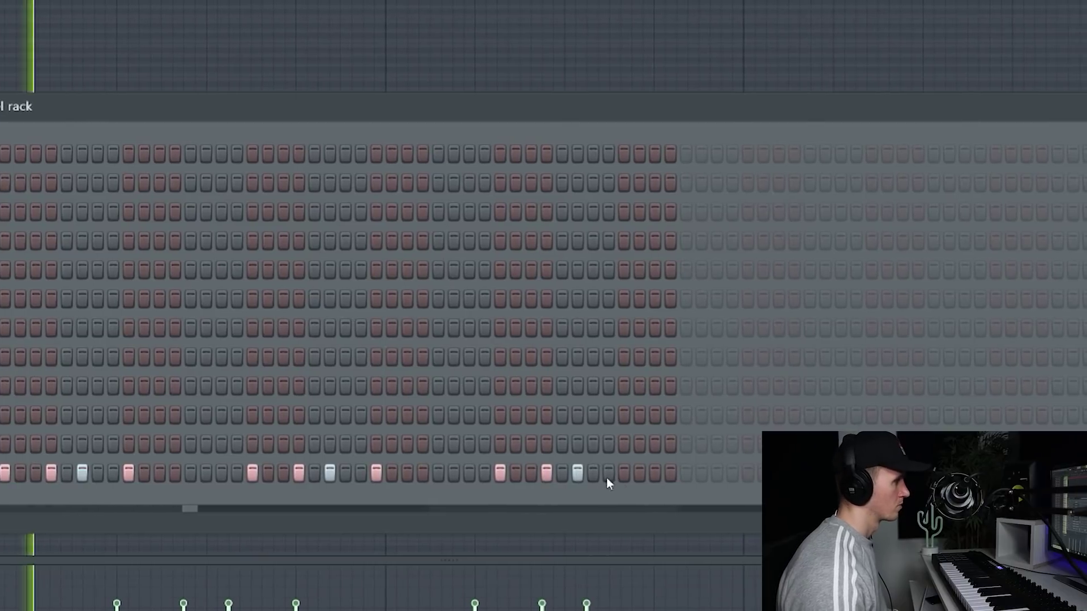
{"action": "left_click", "coordinate": [636, 474]}
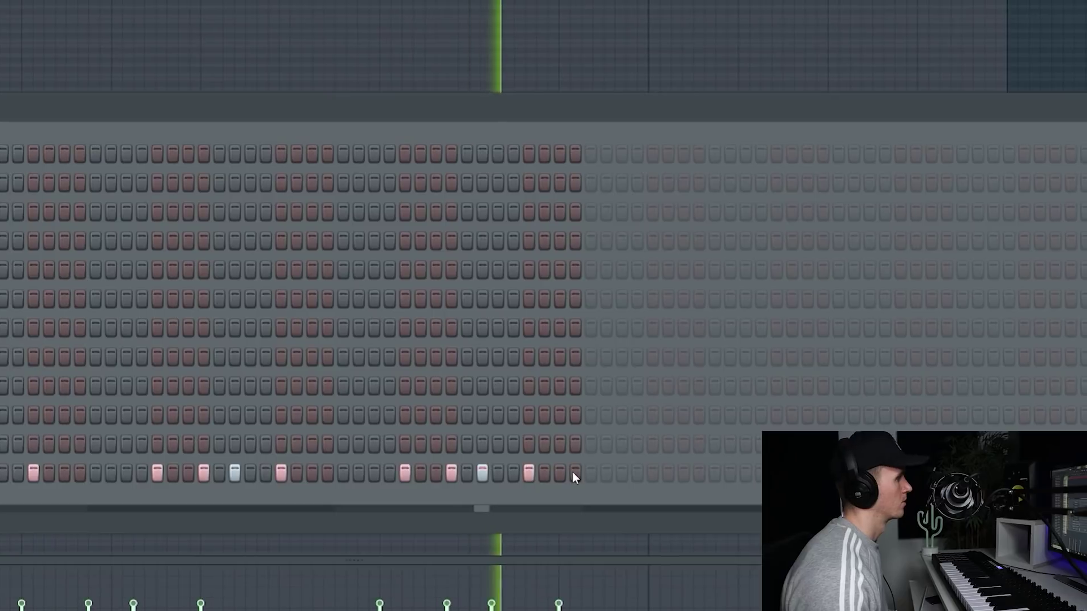
- Complete bar 4 of the BWB - Snare 53 pattern with hits on steps 53, 56, 58 and 62
{"action": "left_click", "coordinate": [665, 475]}
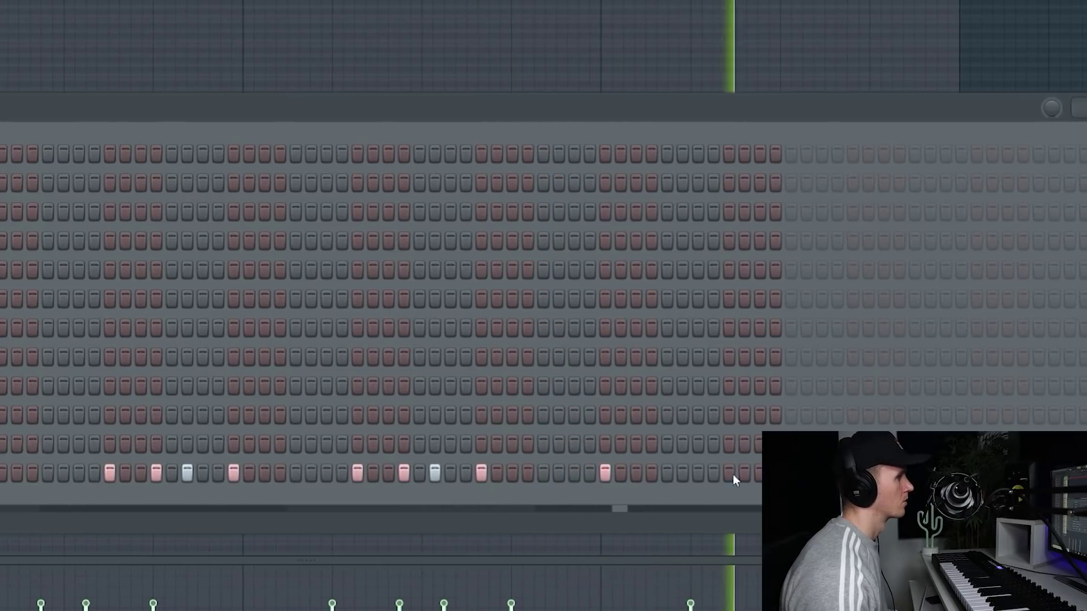
{"action": "left_click", "coordinate": [771, 474]}
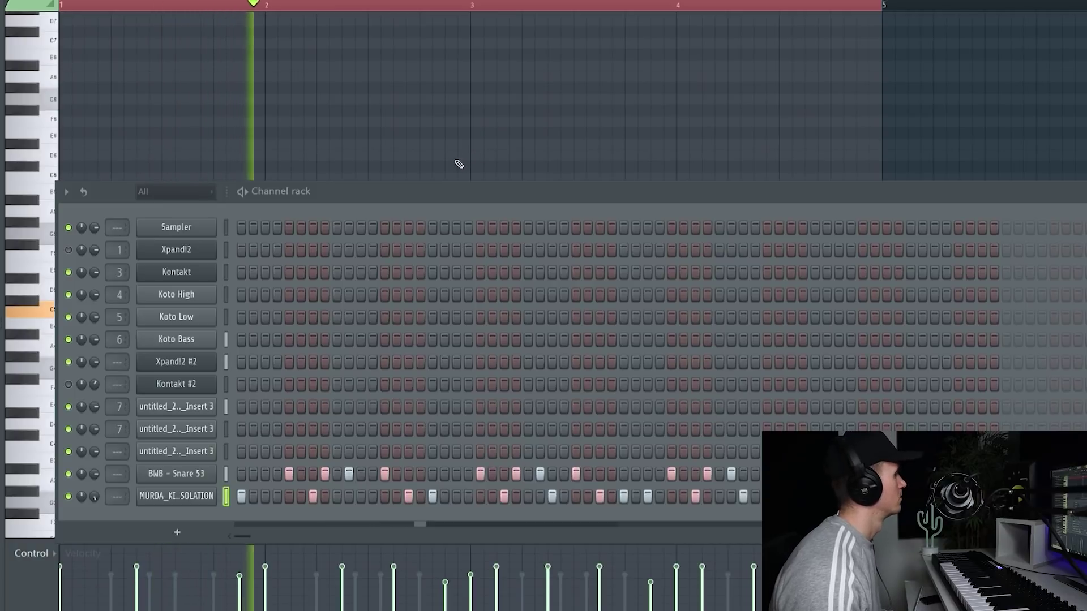
- Add the MURDA_HAT_CLOSED_BANANA_SPLIT sample from the HATS folder as a new channel and fill every 2 steps
{"action": "left_click_drag", "start_coordinate": [429, 202], "coordinate": [431, 168]}
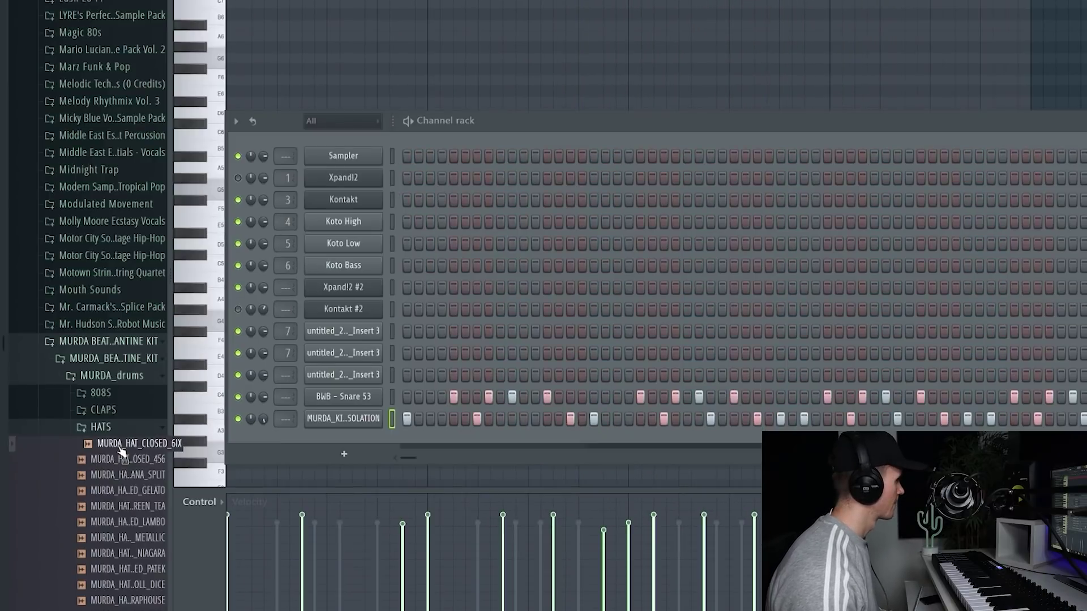
{"action": "left_click", "coordinate": [119, 460]}
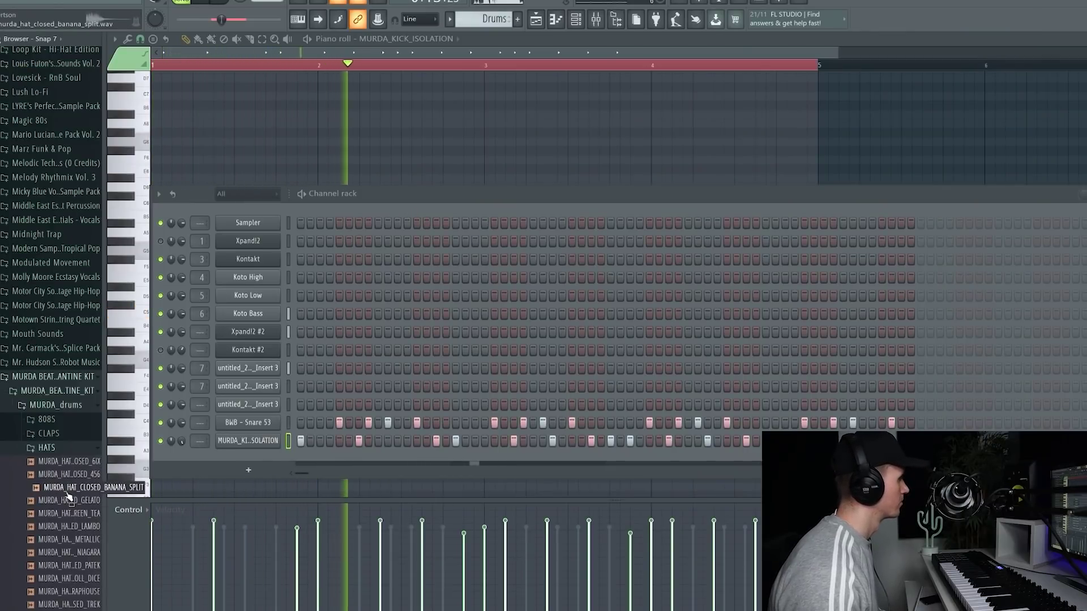
{"action": "left_click_drag", "start_coordinate": [234, 461], "coordinate": [235, 459]}
{"action": "right_click", "coordinate": [266, 459]}
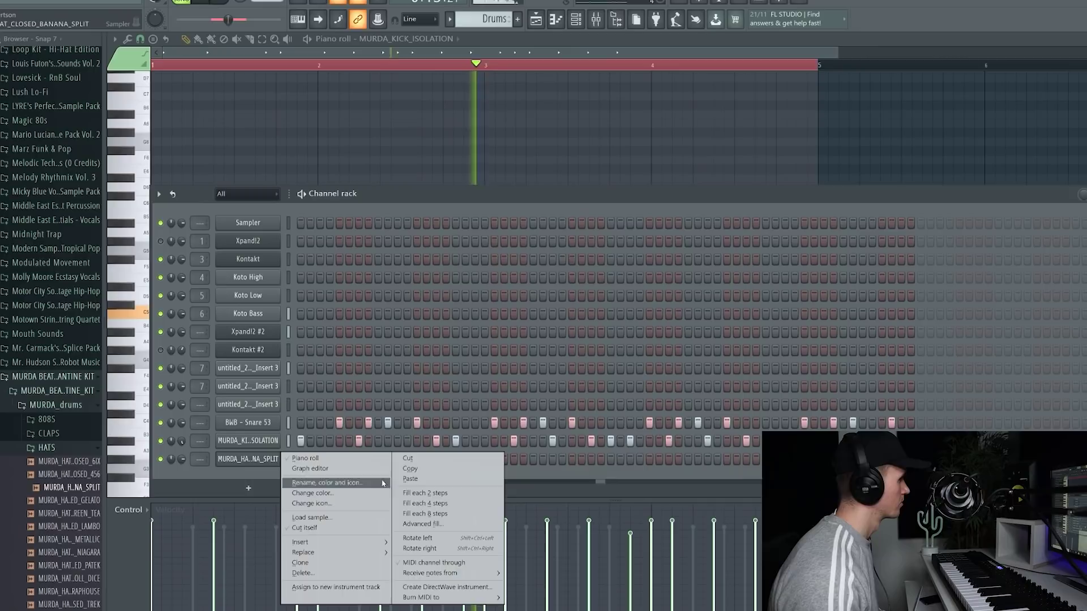
{"action": "left_click", "coordinate": [418, 494]}
- Double the density of the closed hi-hat notes on C5 in the piano roll to sixteen per bar
{"action": "key", "text": "F7"}
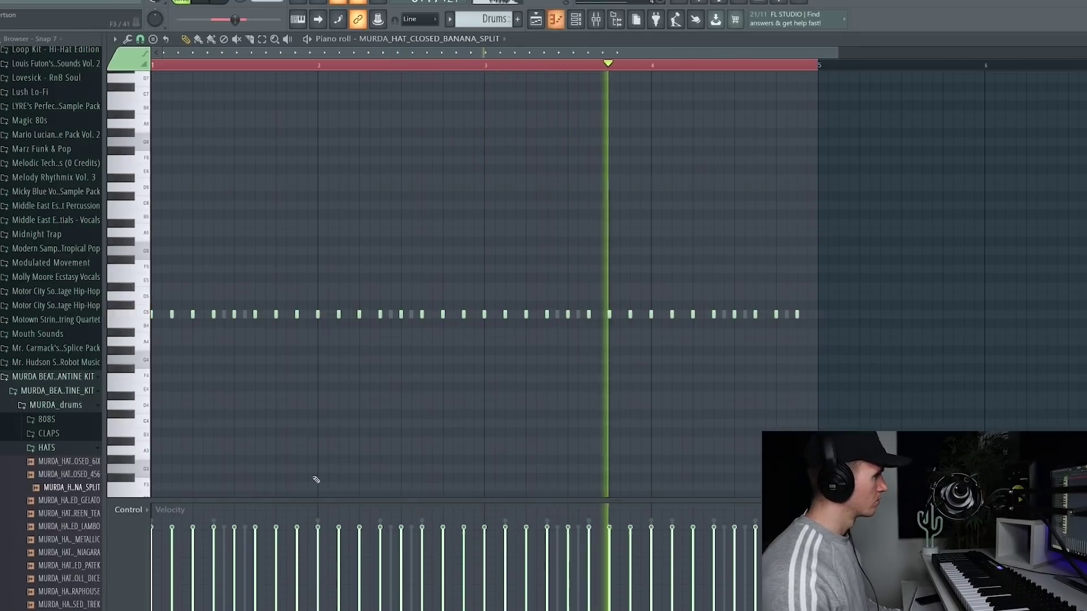
{"action": "key", "text": "ctrl+a"}
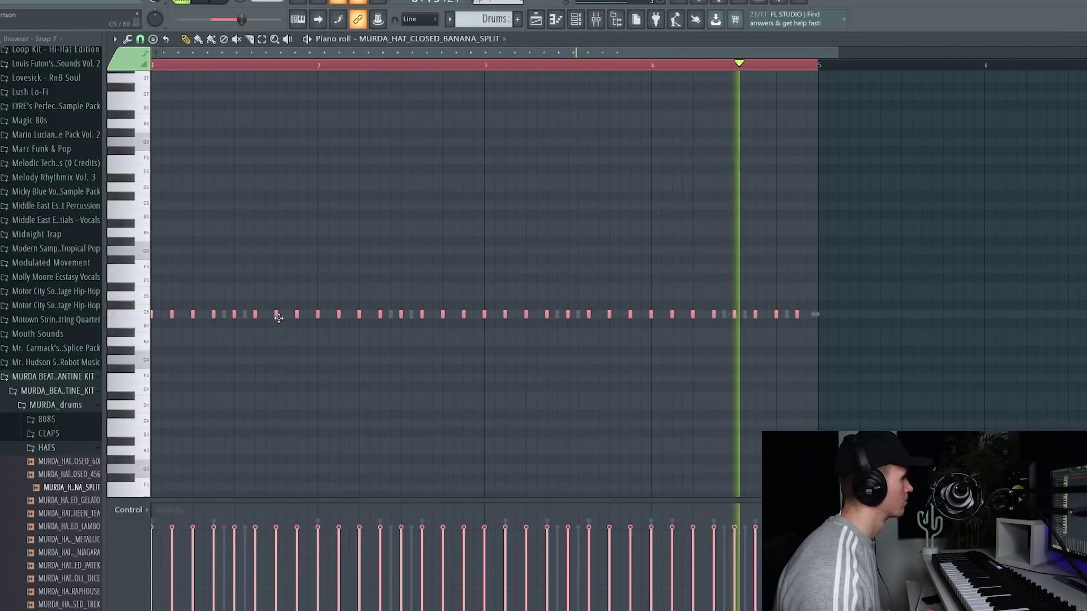
{"action": "left_click_drag", "start_coordinate": [279, 317], "coordinate": [286, 319]}
{"action": "scroll", "coordinate": [204, 365], "scroll_direction": "up", "scroll_amount": 4}
{"action": "left_click_drag", "start_coordinate": [256, 52], "coordinate": [229, 52]}
{"action": "key", "text": "ctrl+d"}
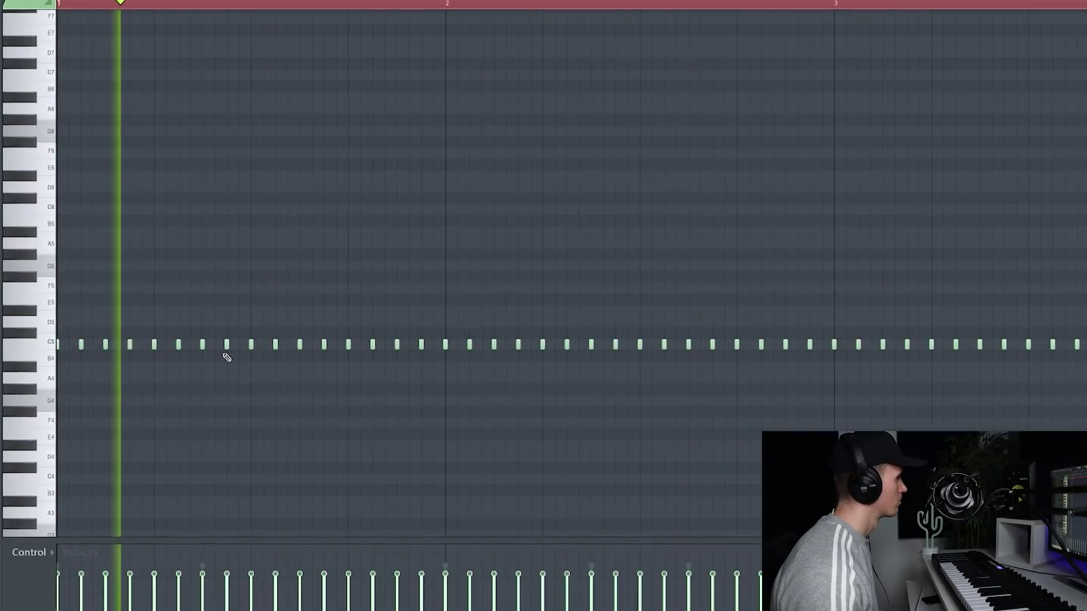
- Insert half-step hi-hat notes between steps 7 and 8 and between steps 15 and 16 of bar 1 to form rolls
{"action": "left_click", "coordinate": [211, 342]}
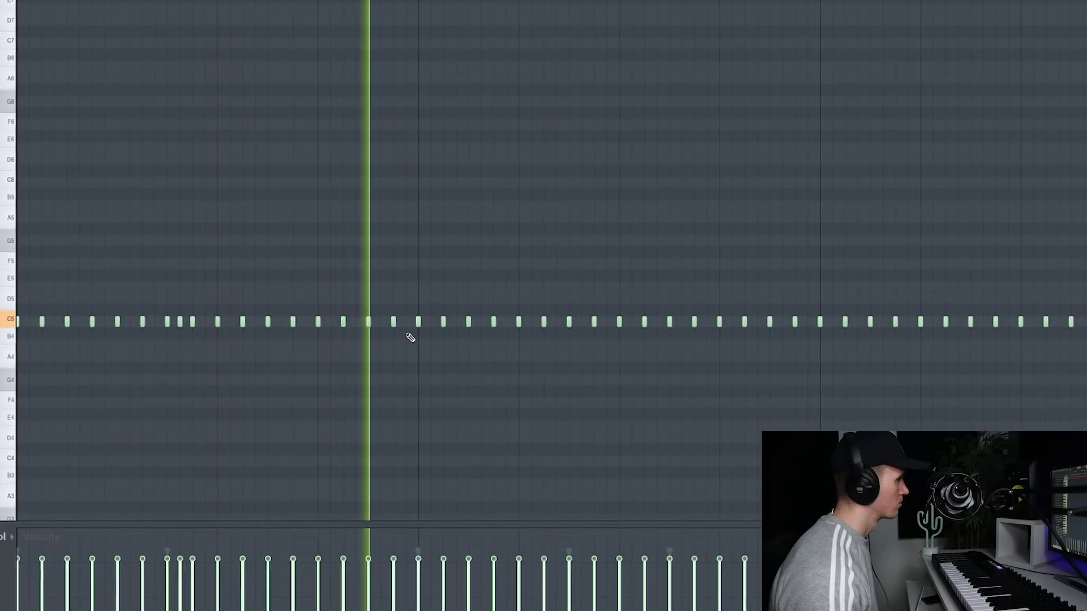
{"action": "left_click", "coordinate": [381, 321]}
{"action": "left_click", "coordinate": [405, 321]}
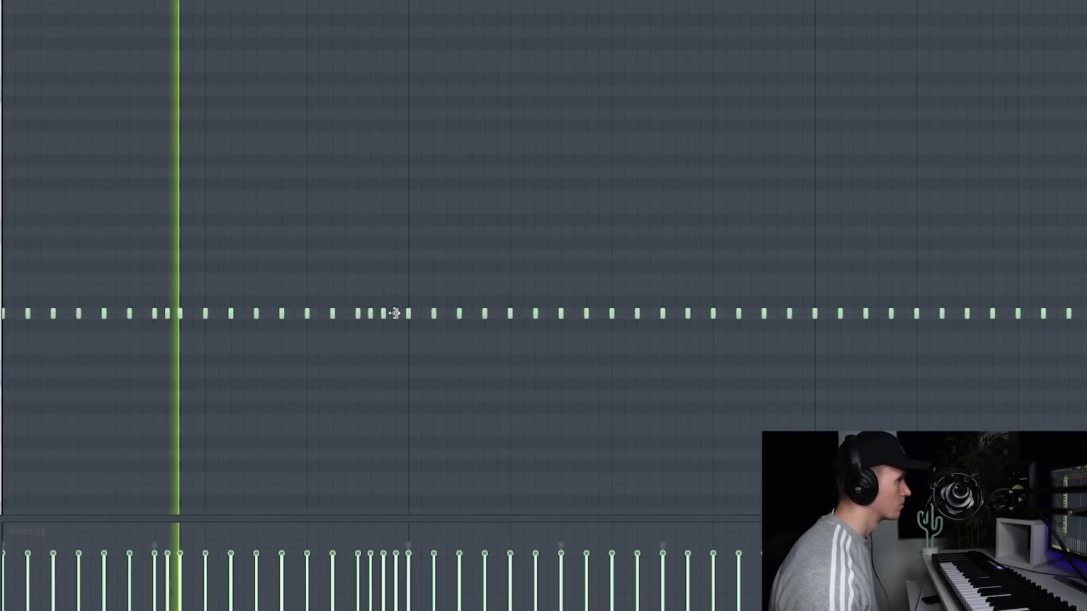
{"action": "right_click", "coordinate": [396, 313]}
{"action": "left_click", "coordinate": [421, 313]}
{"action": "right_click", "coordinate": [411, 306]}
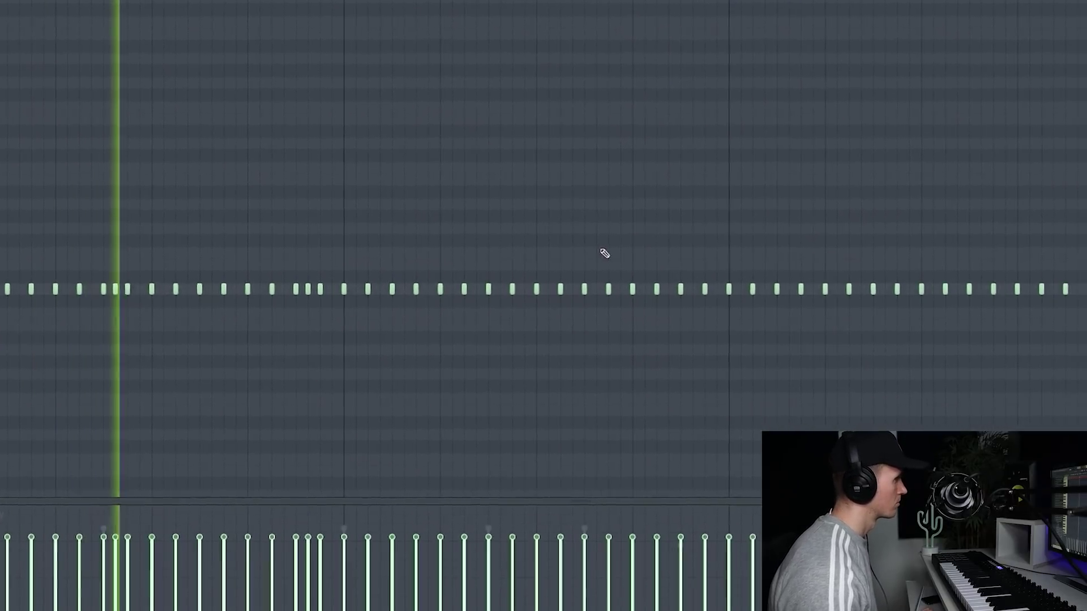
- Insert a half-step hi-hat note between steps 10 and 11 of bar 2 and another roll note further into the loop
{"action": "left_click", "coordinate": [546, 285]}
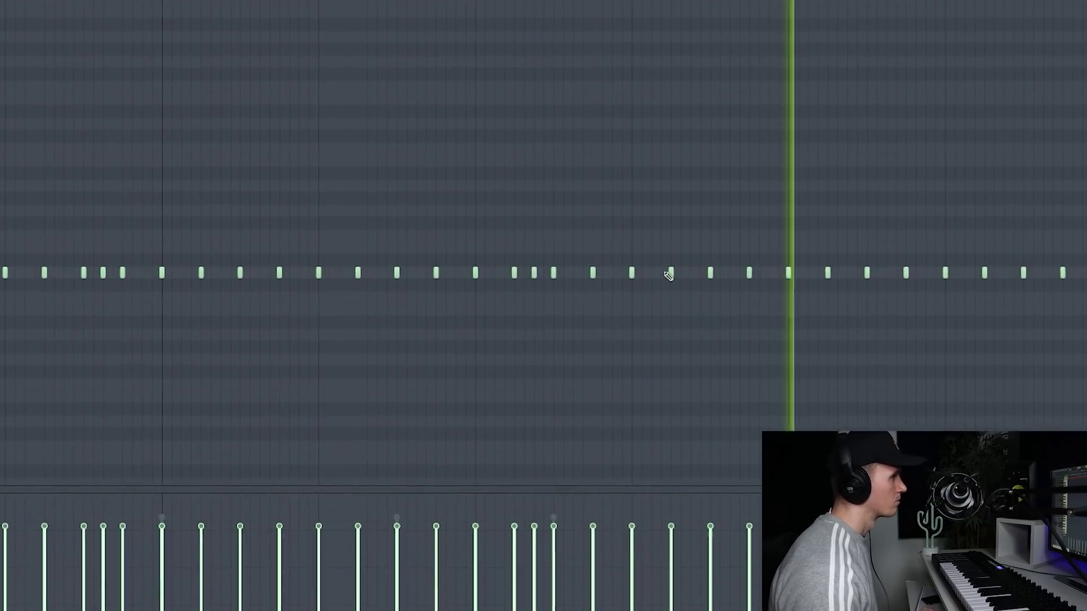
{"action": "scroll", "coordinate": [736, 291], "scroll_direction": "down", "scroll_amount": 4}
{"action": "scroll", "coordinate": [814, 294], "scroll_direction": "up", "scroll_amount": 2}
{"action": "scroll", "coordinate": [817, 282], "scroll_direction": "up", "scroll_amount": 2}
{"action": "left_click", "coordinate": [806, 268]}
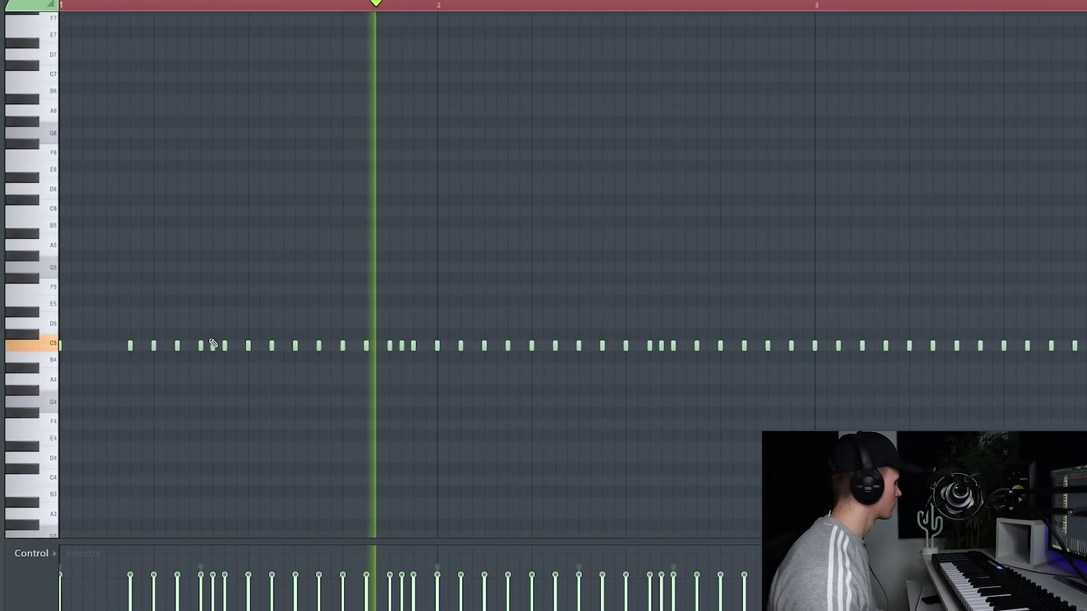
{"action": "scroll", "coordinate": [257, 308], "scroll_direction": "down", "scroll_amount": 2}
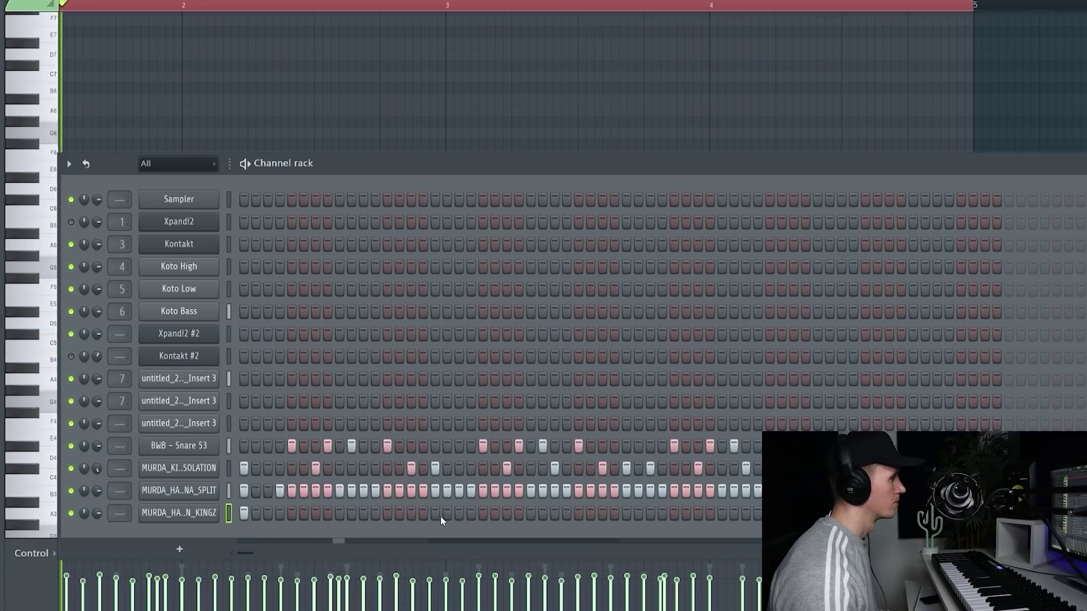
- Program the MURDA open hat KINGZ channel with further hits on steps 17, 33 and 35 while the pattern plays
{"action": "key", "text": "space"}
{"action": "left_click", "coordinate": [438, 512]}
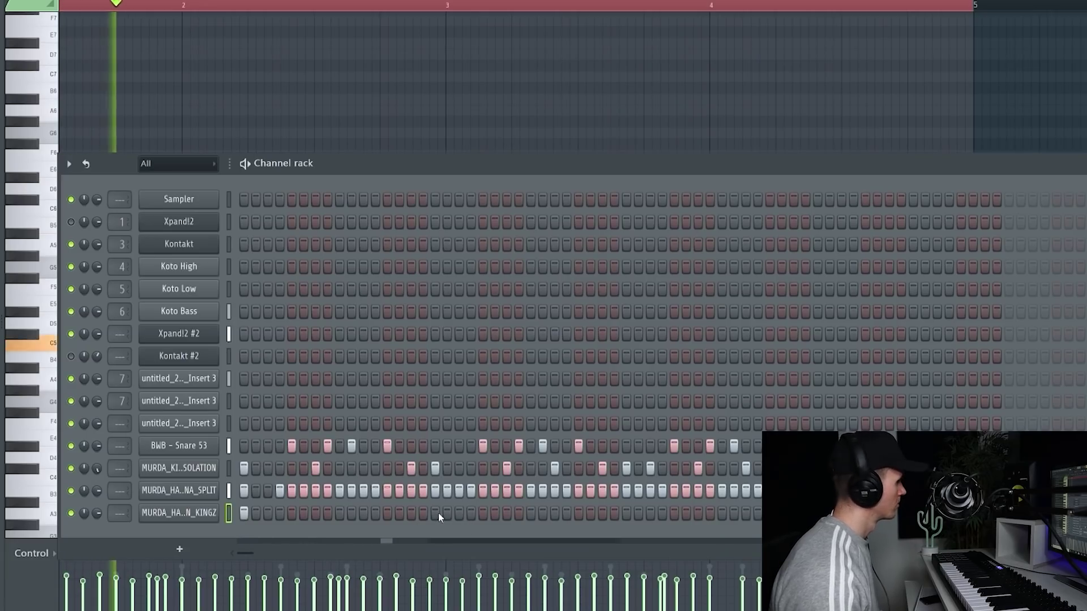
{"action": "left_click", "coordinate": [626, 513]}
{"action": "left_click", "coordinate": [649, 513]}
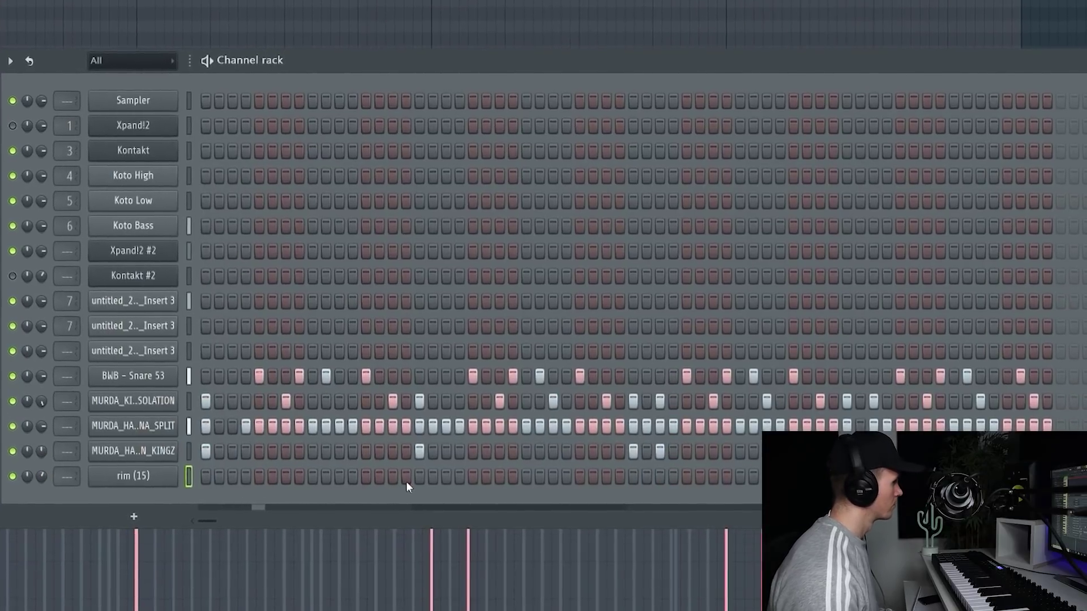
- Place rim (15) hits on steps 16 and 25
{"action": "left_click", "coordinate": [406, 480]}
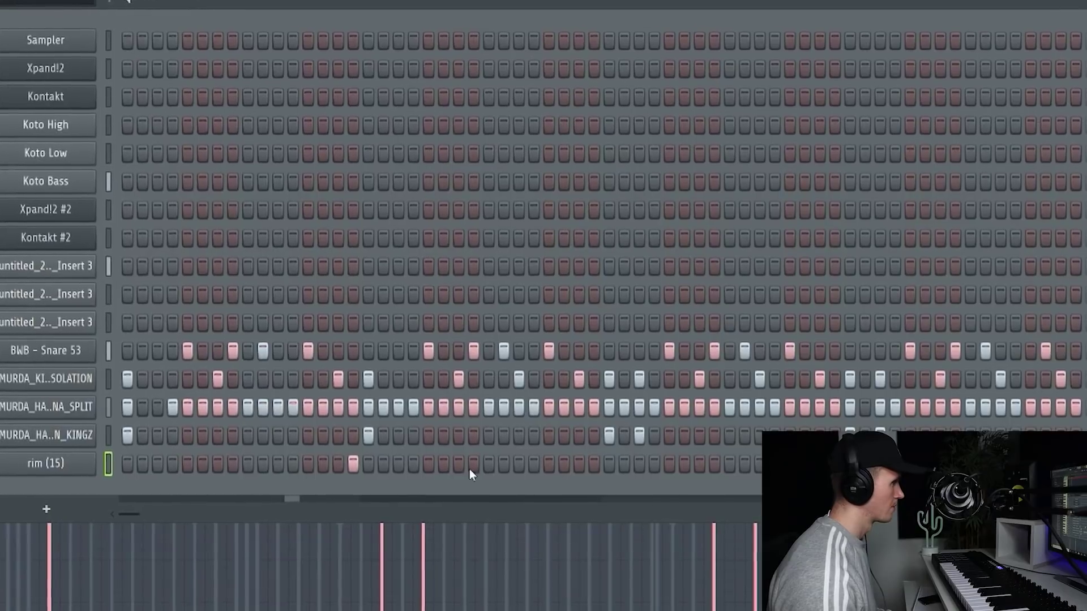
{"action": "left_click", "coordinate": [488, 463]}
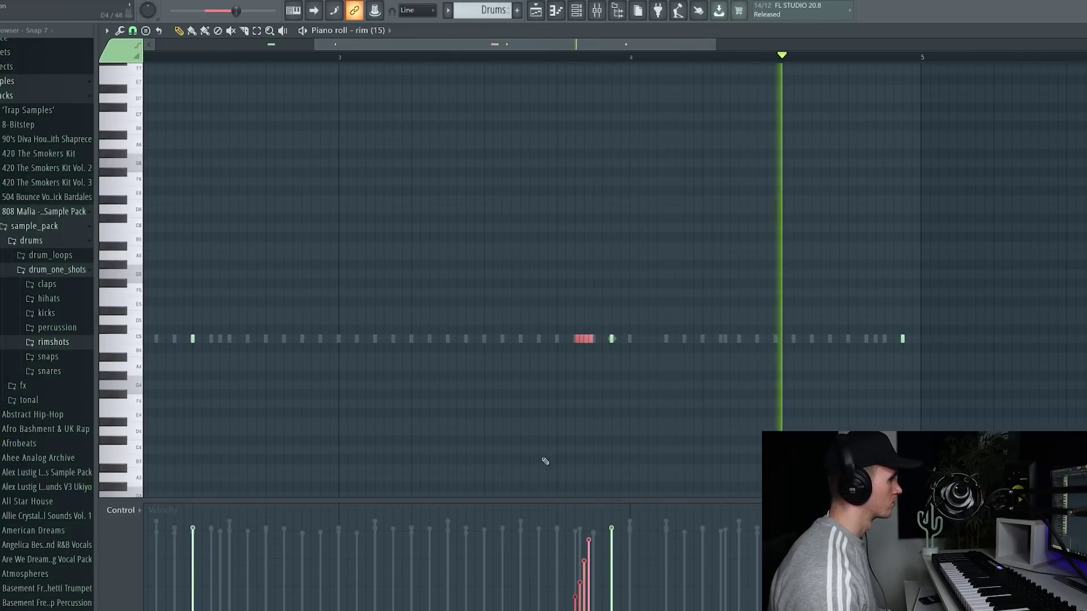
{"action": "scroll", "coordinate": [551, 388], "scroll_direction": "down", "scroll_amount": 3}
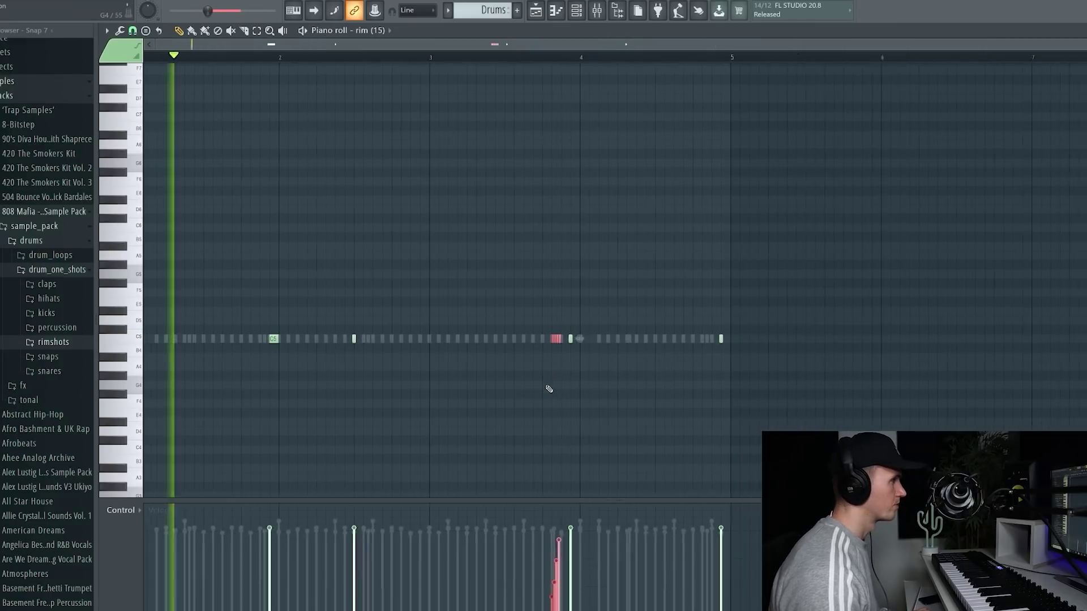
- Write the synth bass line as one-bar notes, C5 in bars 1 and 2 and G4 in bars 3 and 4
{"action": "left_click", "coordinate": [577, 15]}
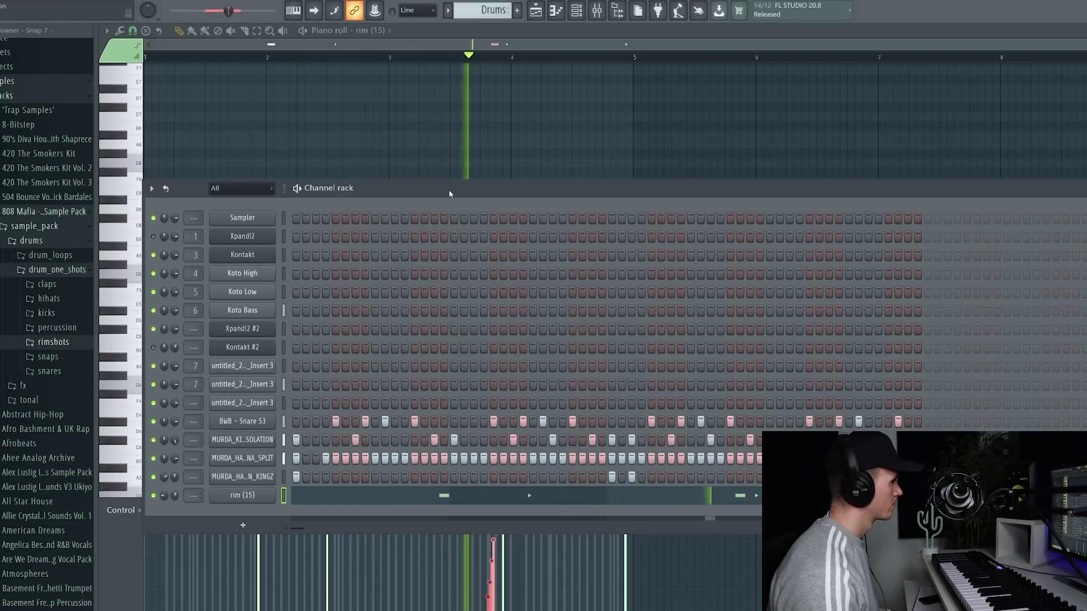
{"action": "left_click_drag", "start_coordinate": [448, 202], "coordinate": [447, 158]}
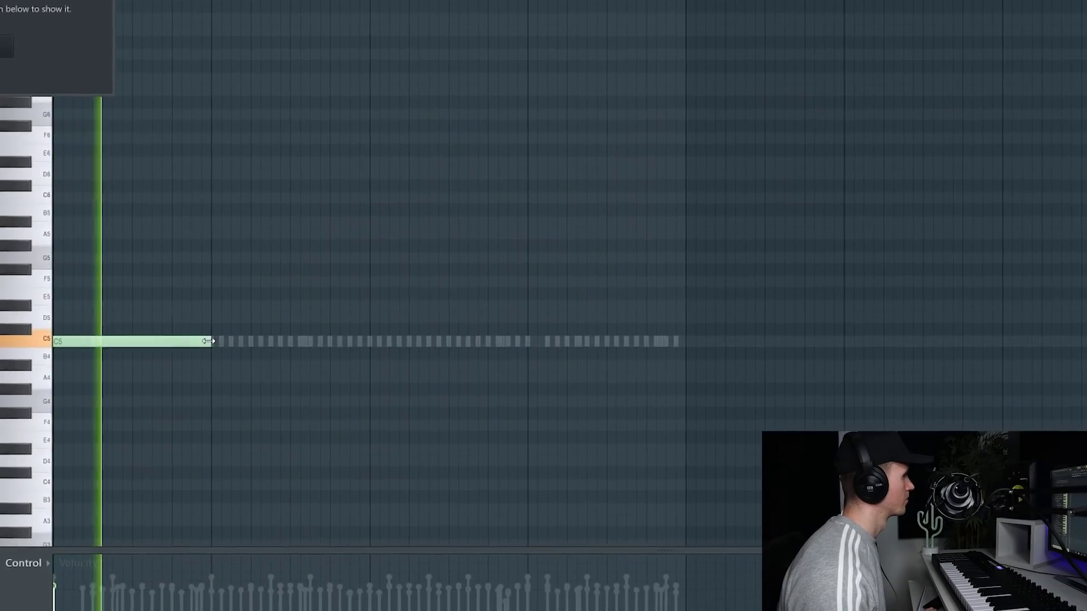
{"action": "left_click", "coordinate": [232, 338]}
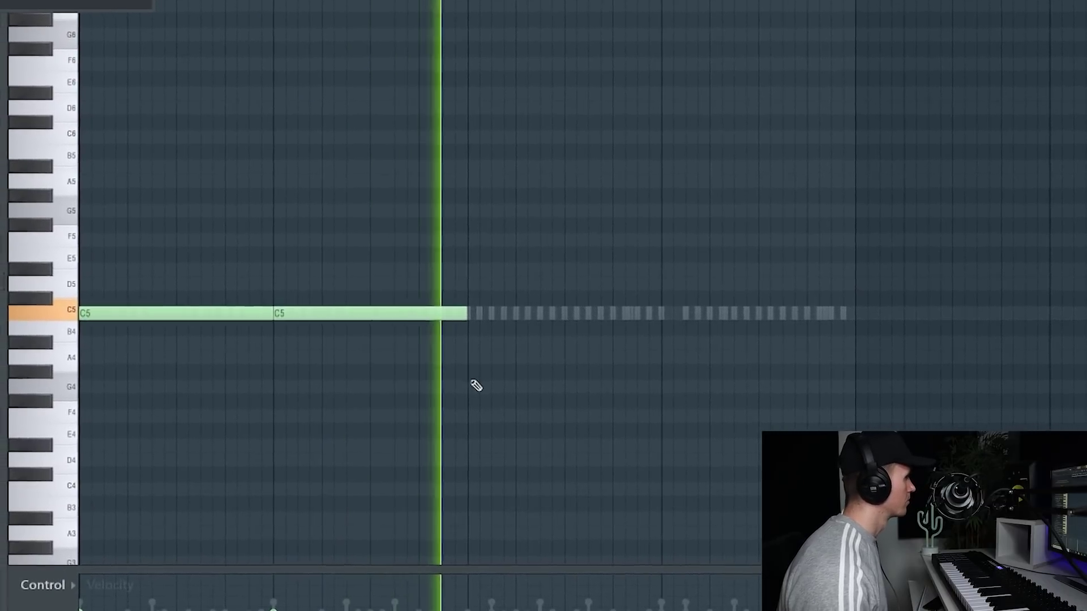
{"action": "left_click", "coordinate": [444, 391]}
{"action": "left_click", "coordinate": [702, 384]}
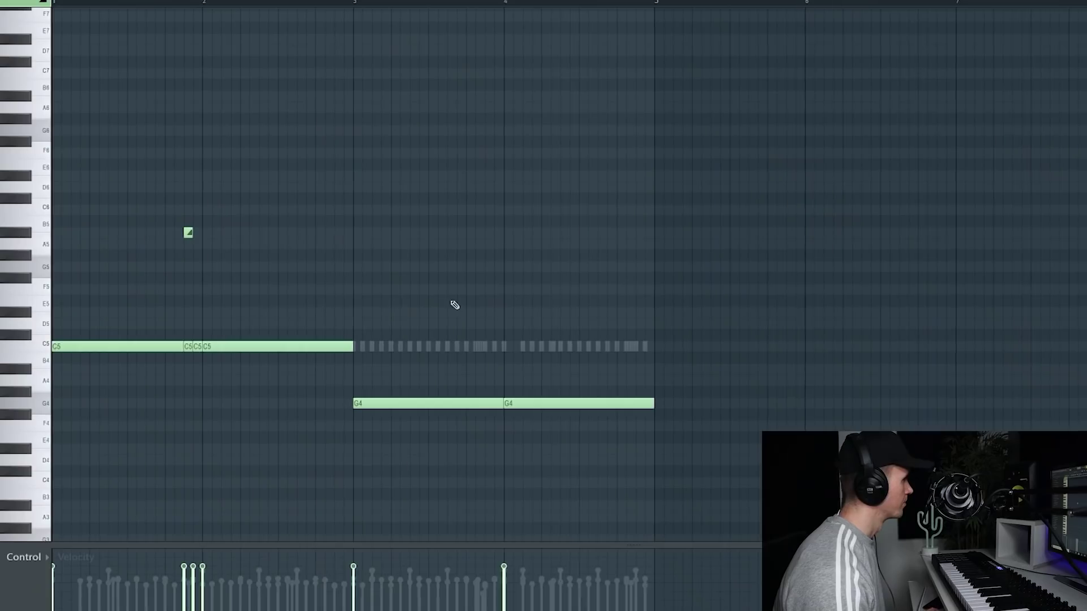
- Retrigger the bass C5 on steps 13 and 15 of bar 2 with short slide notes on D#5 and D5
{"action": "key", "text": "space"}
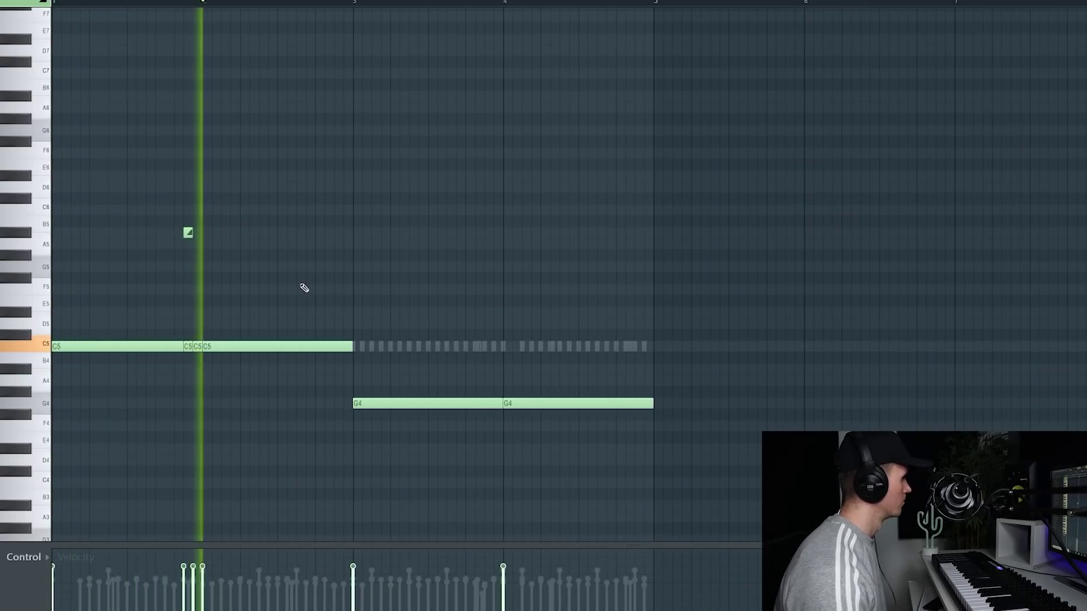
{"action": "key", "text": "space"}
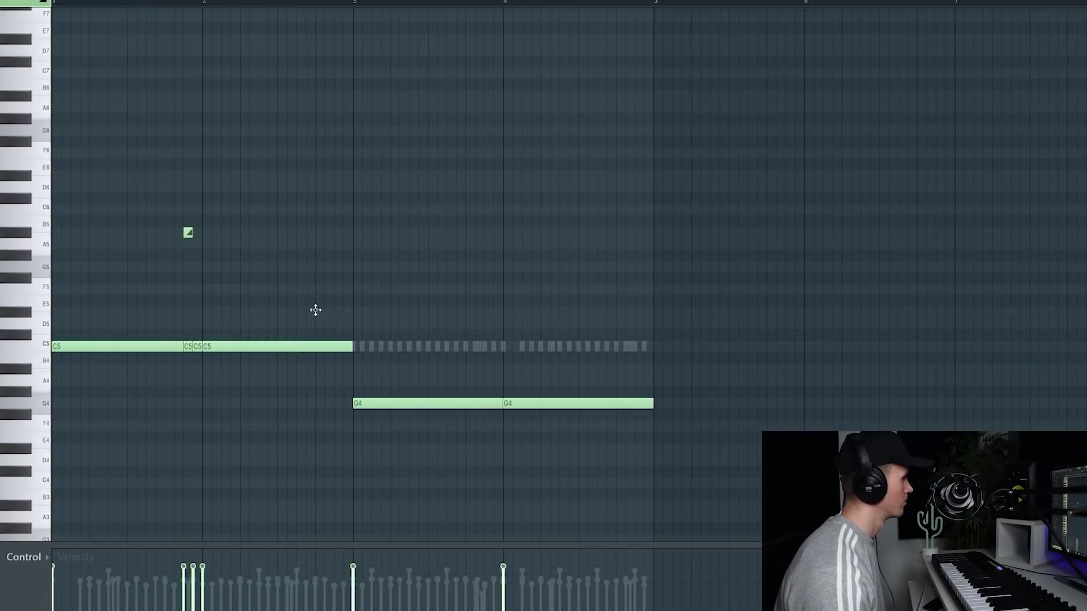
{"action": "left_click", "coordinate": [319, 347]}
{"action": "left_click", "coordinate": [339, 347]}
{"action": "scroll", "coordinate": [343, 346], "scroll_direction": "up", "scroll_amount": 1}
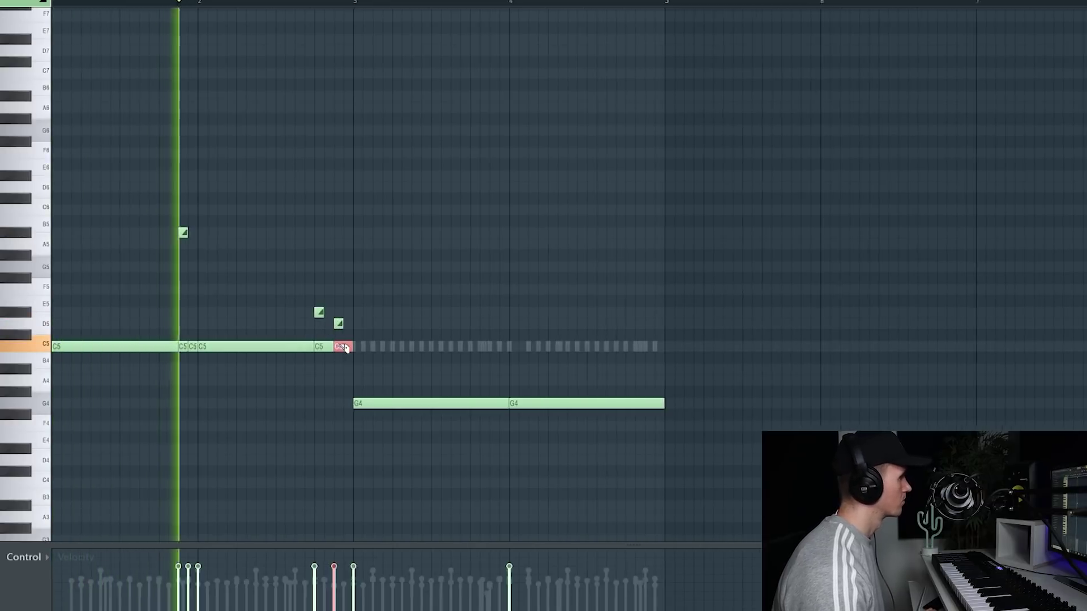
- Raise the two bar 2 slide notes an octave to D#6 and D6, and add a D#5 slide near the end of bar 3
{"action": "scroll", "coordinate": [343, 345], "scroll_direction": "up", "scroll_amount": 3}
{"action": "left_click", "coordinate": [396, 274], "text": "ctrl"}
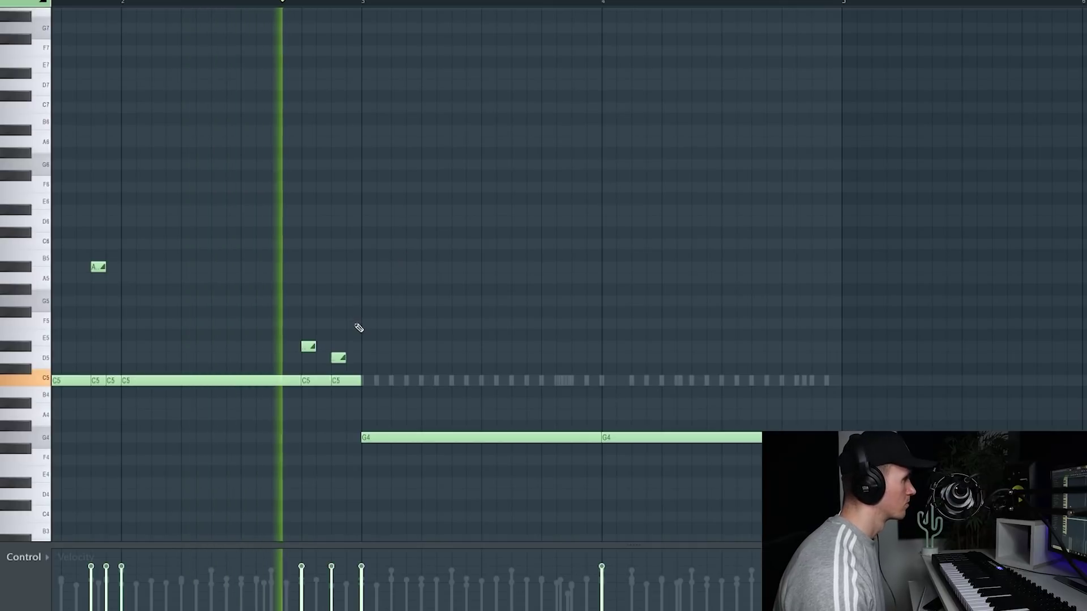
{"action": "key", "text": "space"}
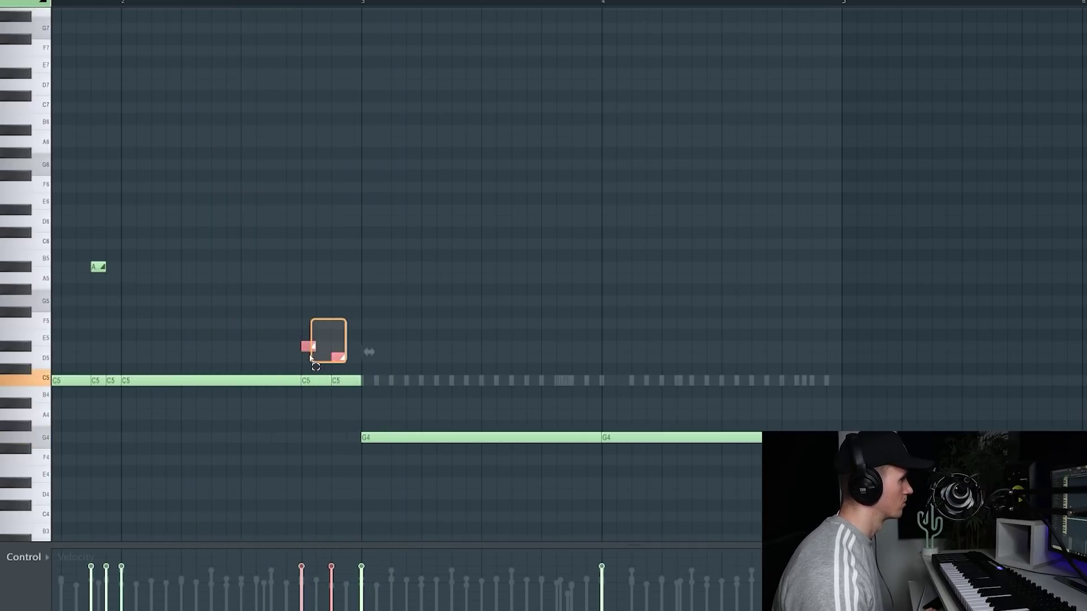
{"action": "right_click", "coordinate": [295, 275]}
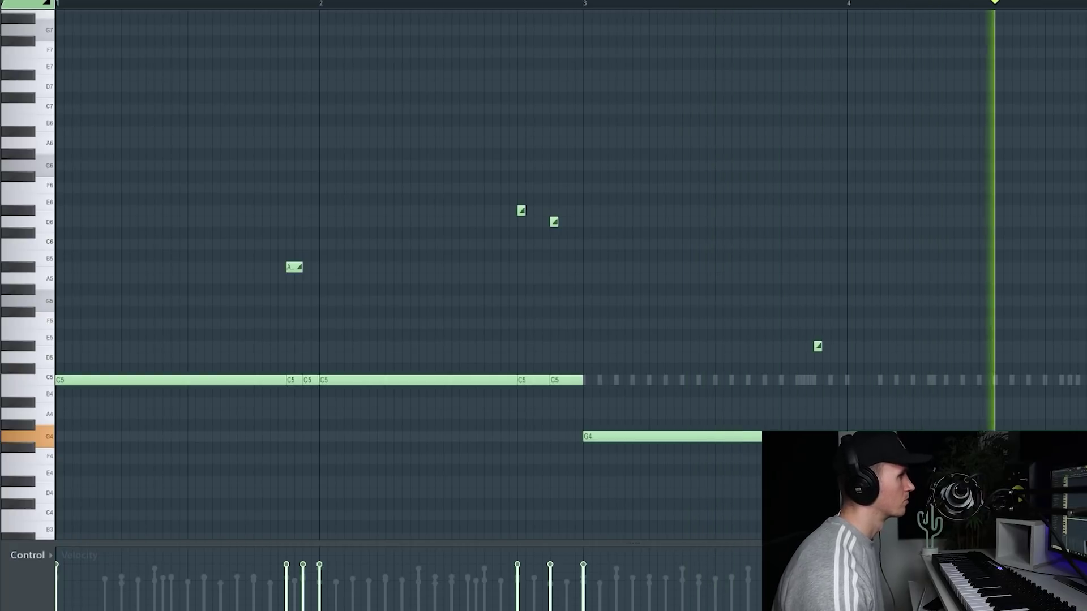
- Add an A#5 slide note on step 13 of bar 4 over a retriggered G4 bass note
{"action": "left_click", "coordinate": [623, 266]}
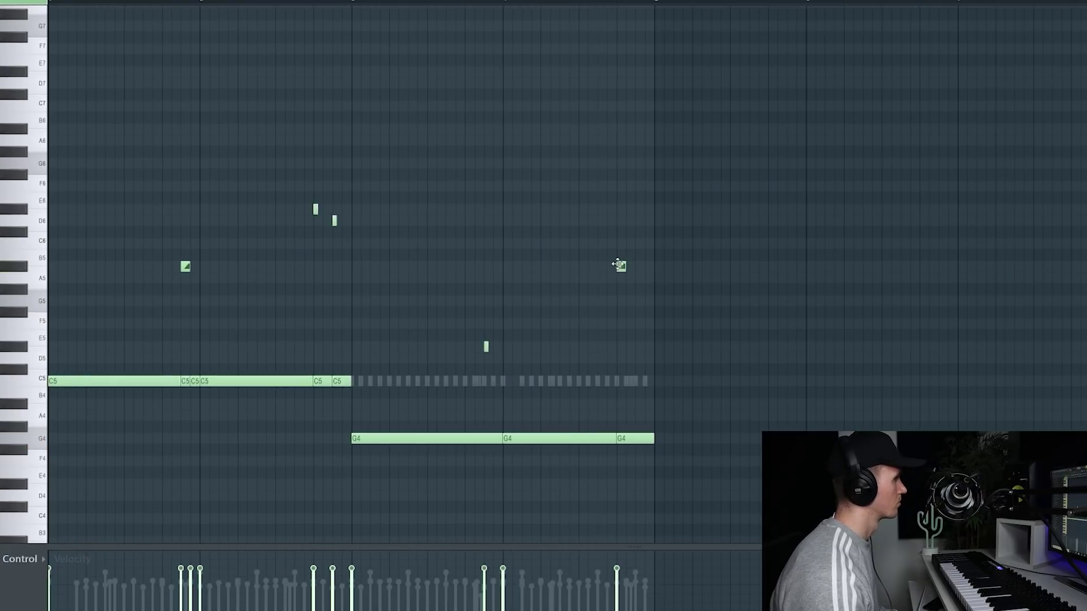
{"action": "left_click", "coordinate": [637, 403]}
{"action": "right_click", "coordinate": [637, 405]}
{"action": "left_click_drag", "start_coordinate": [634, 400], "coordinate": [616, 409]}
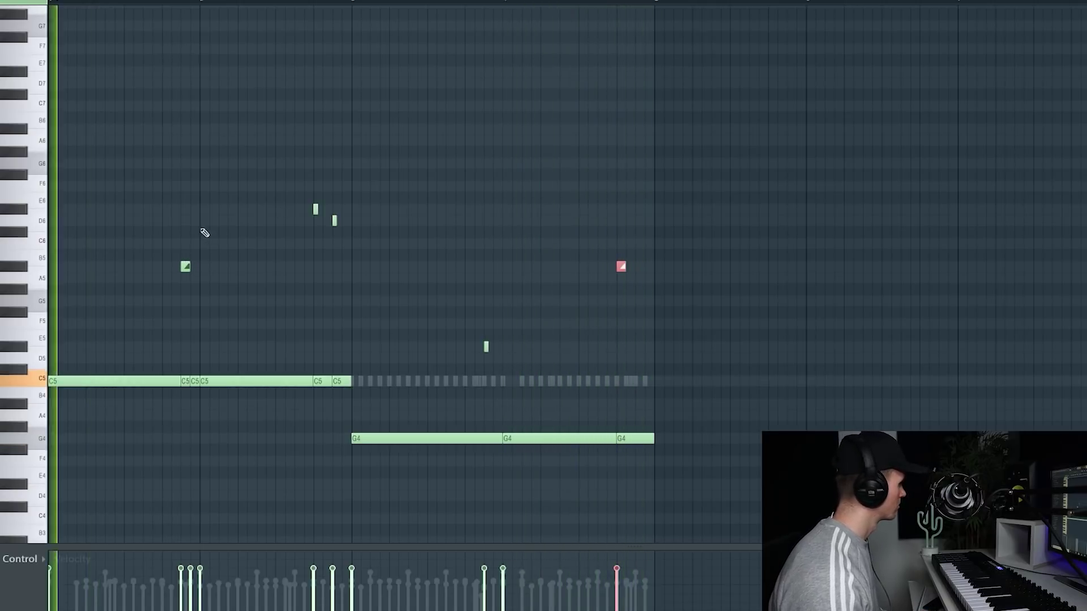
{"action": "left_click", "coordinate": [210, 203], "text": "ctrl"}
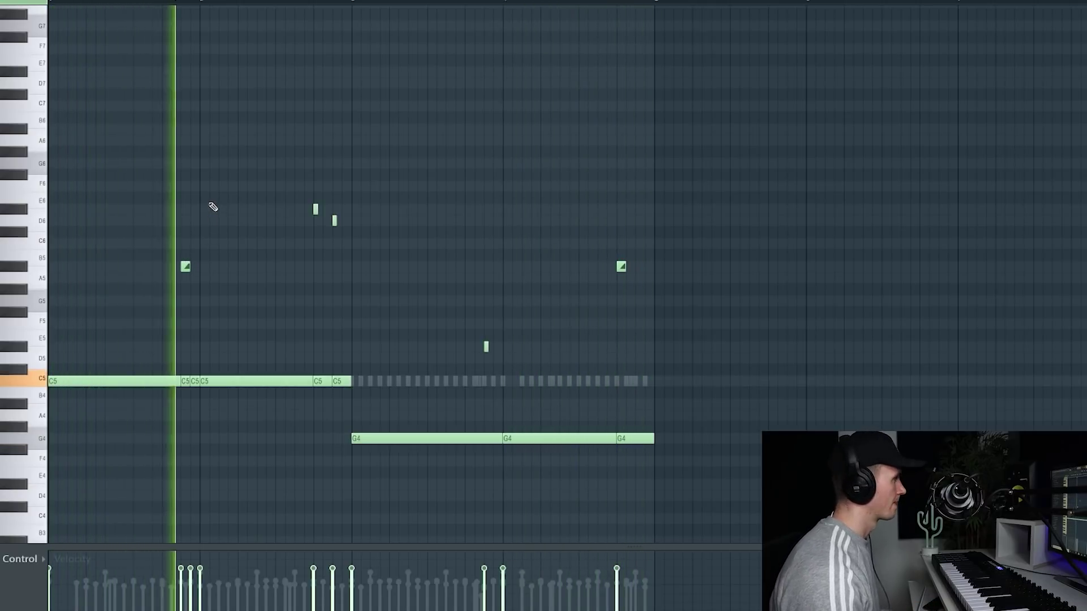
{"action": "scroll", "coordinate": [210, 306], "scroll_direction": "up", "scroll_amount": 3, "text": "ctrl"}
{"action": "scroll", "coordinate": [195, 292], "scroll_direction": "up", "scroll_amount": 1, "text": "ctrl"}
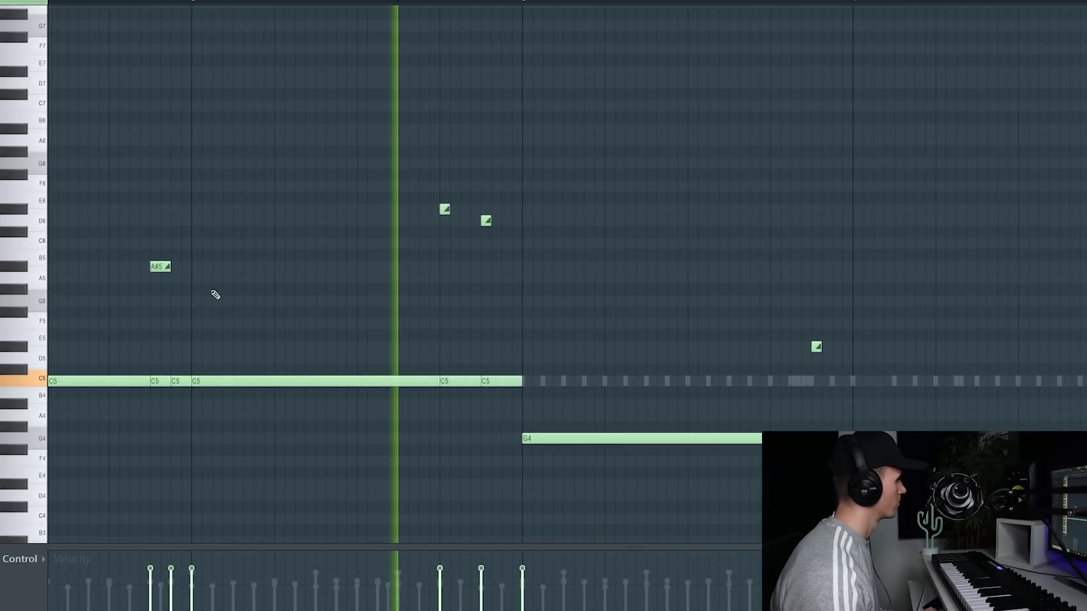
{"action": "scroll", "coordinate": [242, 262], "scroll_direction": "down", "scroll_amount": 2, "text": "ctrl"}
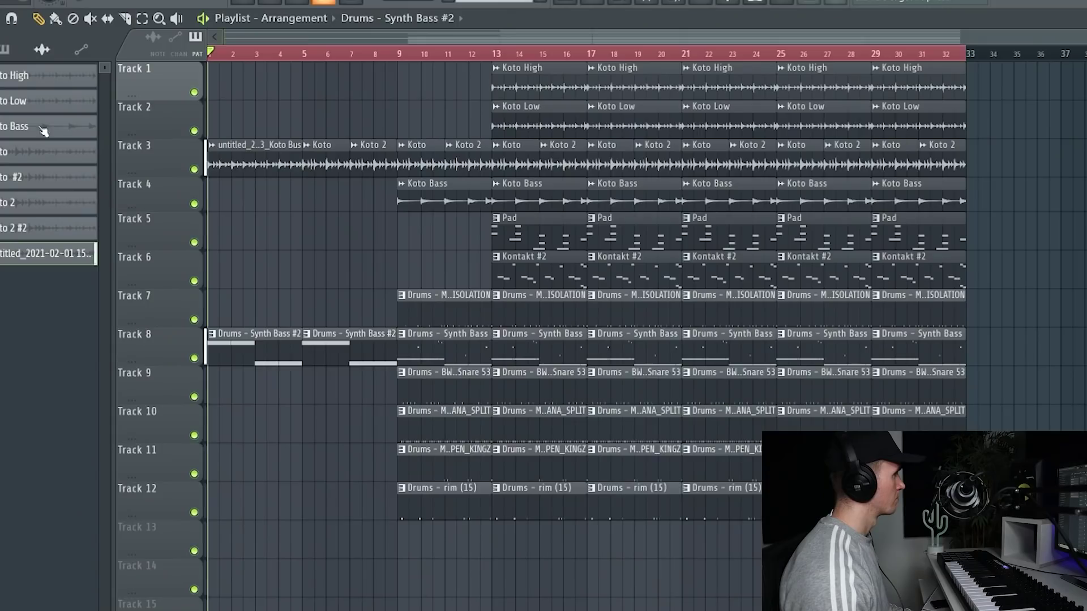
- Copy the Koto Bus audio clip on Track 3 from bar 1 to bar 5, replacing the Koto clips there
{"action": "left_click_drag", "start_coordinate": [272, 156], "coordinate": [362, 168]}
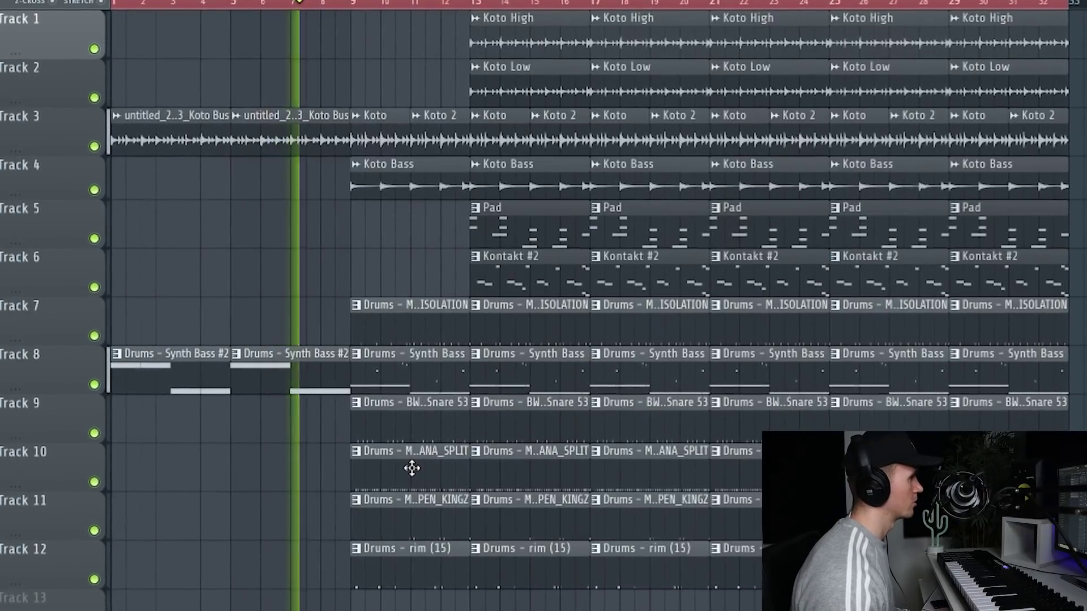
- Add a one-bar closed hat lead-in at bar 8 on Track 10
{"action": "left_click_drag", "start_coordinate": [413, 467], "coordinate": [16, 451]}
{"action": "right_click", "coordinate": [161, 472]}
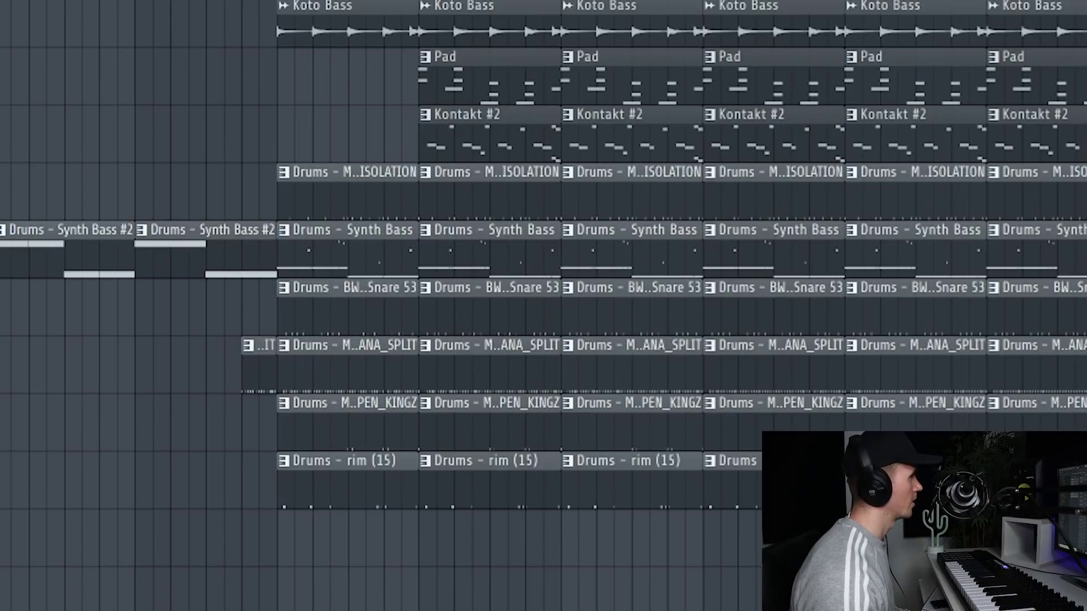
{"action": "scroll", "coordinate": [266, 429], "scroll_direction": "up", "scroll_amount": 3}
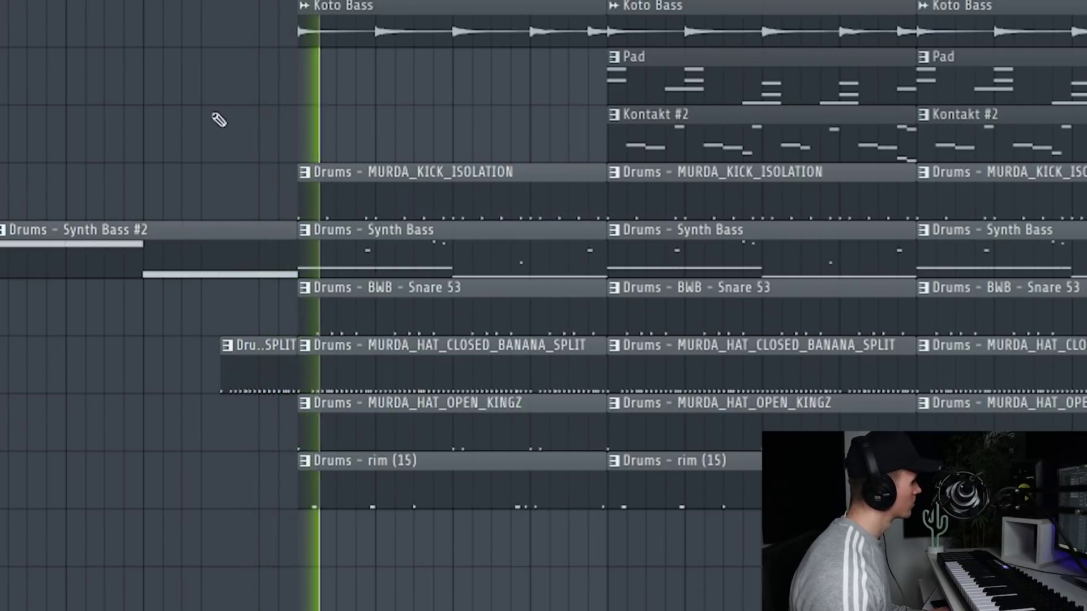
- Remove the Kontakt #2 clip at bar 13 and the rim clip at bar 9, and shorten bar 9's open hat clip to two bars
{"action": "scroll", "coordinate": [187, 121], "scroll_direction": "down", "scroll_amount": 3}
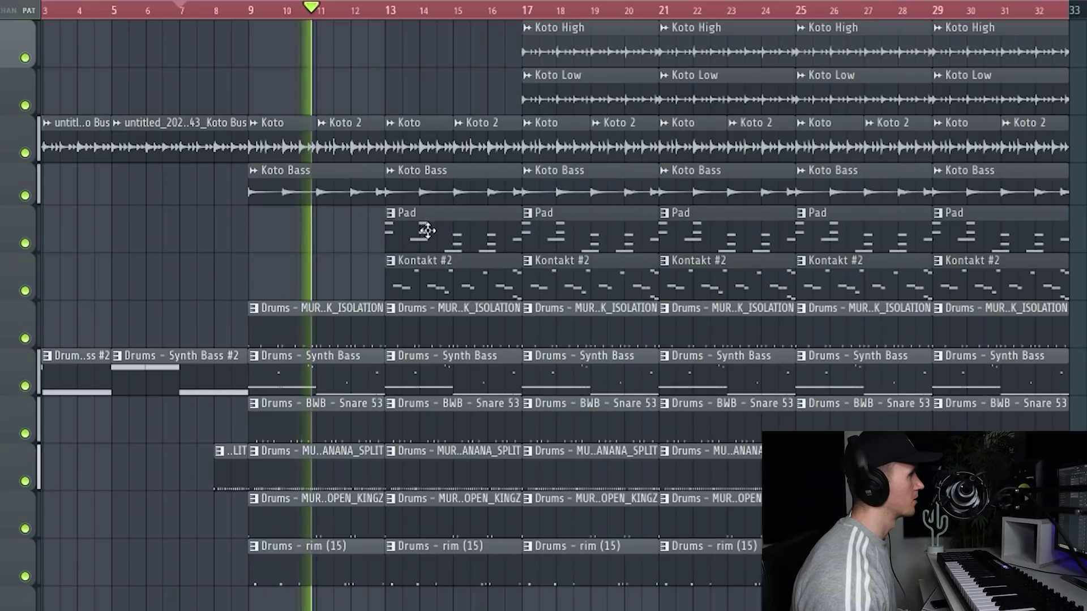
{"action": "right_click", "coordinate": [446, 274]}
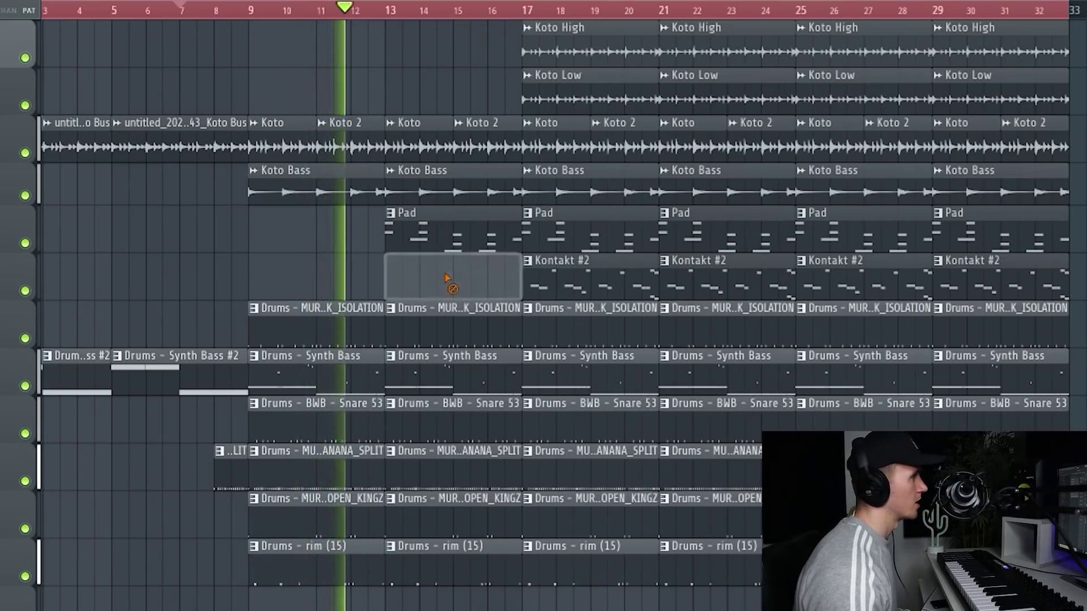
{"action": "right_click", "coordinate": [345, 553]}
{"action": "key", "text": "space"}
{"action": "key", "text": "space"}
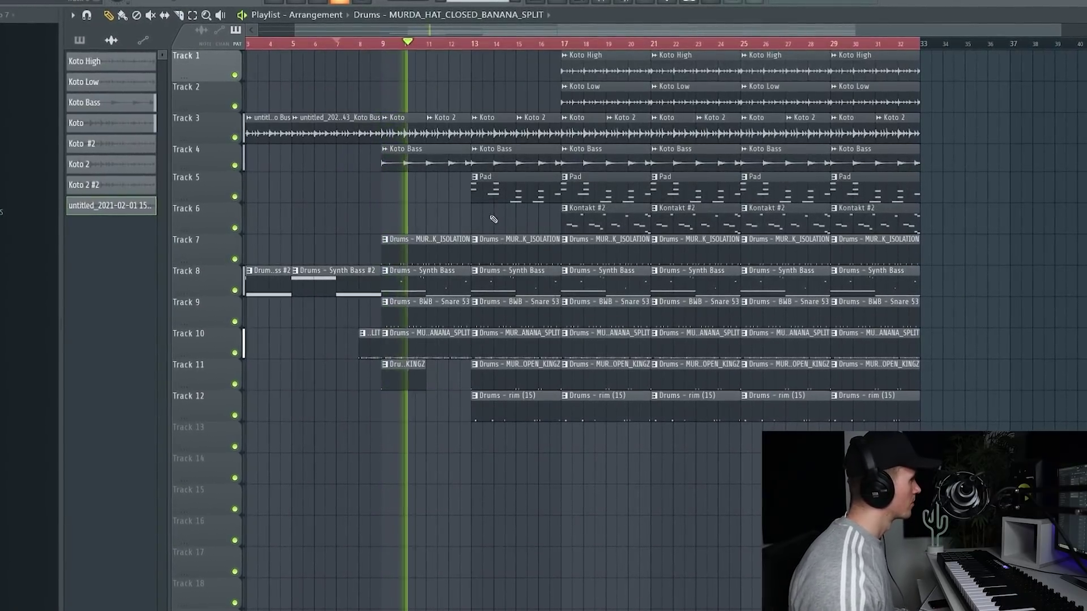
- Clear the Track 3 to 6 clips at bar 17, start the closed hats at bar 18, and remove the section's open hat and rim clips
{"action": "scroll", "coordinate": [475, 211], "scroll_direction": "down", "scroll_amount": 2}
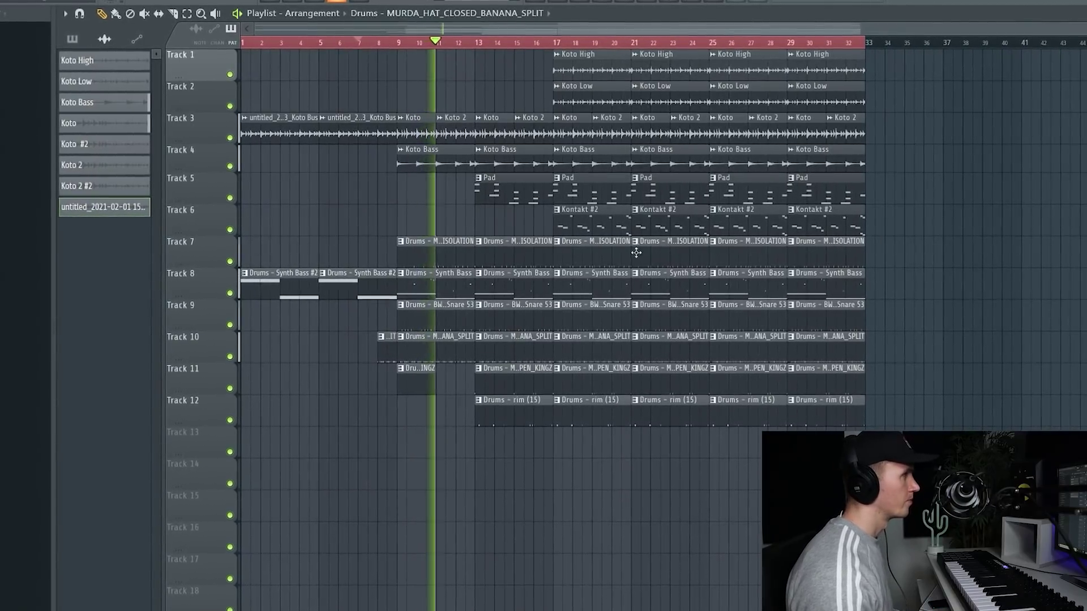
{"action": "scroll", "coordinate": [678, 399], "scroll_direction": "up", "scroll_amount": 2}
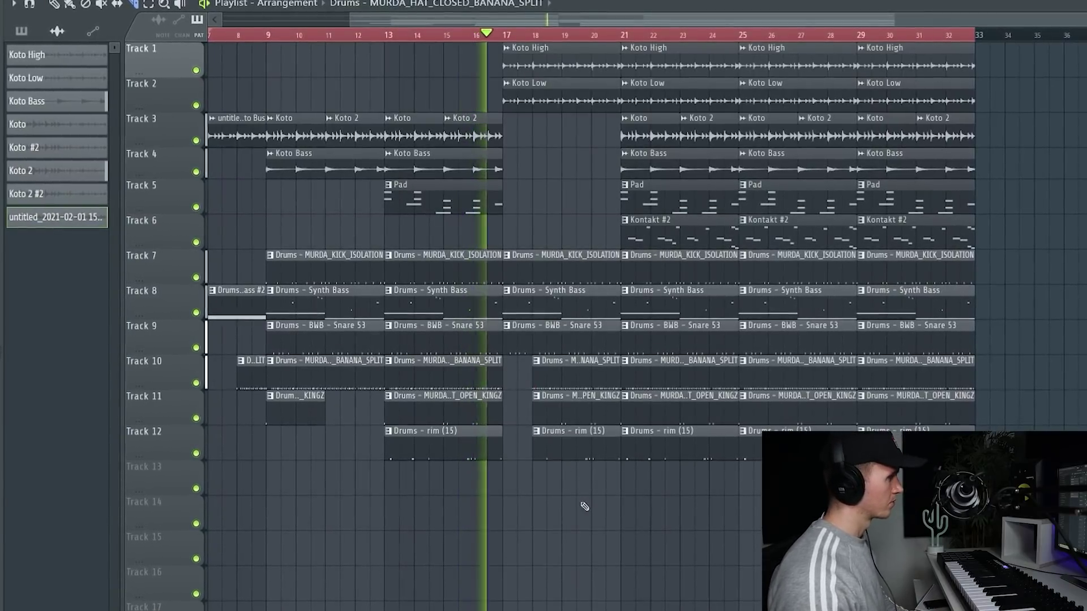
{"action": "key", "text": "p"}
{"action": "right_click", "coordinate": [577, 444]}
{"action": "right_click", "coordinate": [571, 417]}
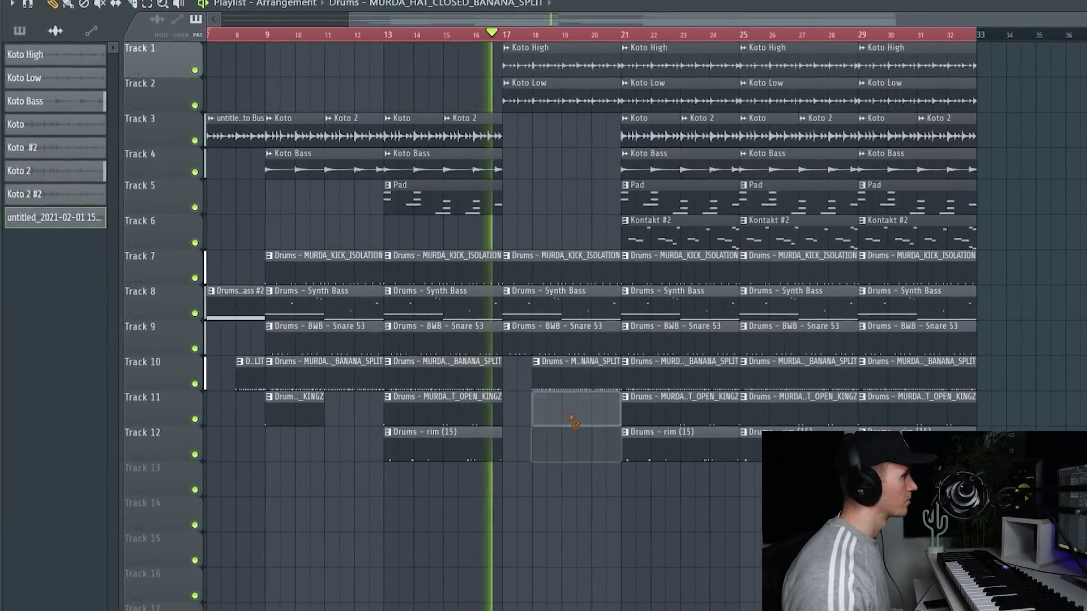
- Start the snare at bar 18 instead of bar 17 and replace the Synth Bass clip at bar 17 with Synth Bass #2
{"action": "left_click", "coordinate": [545, 338]}
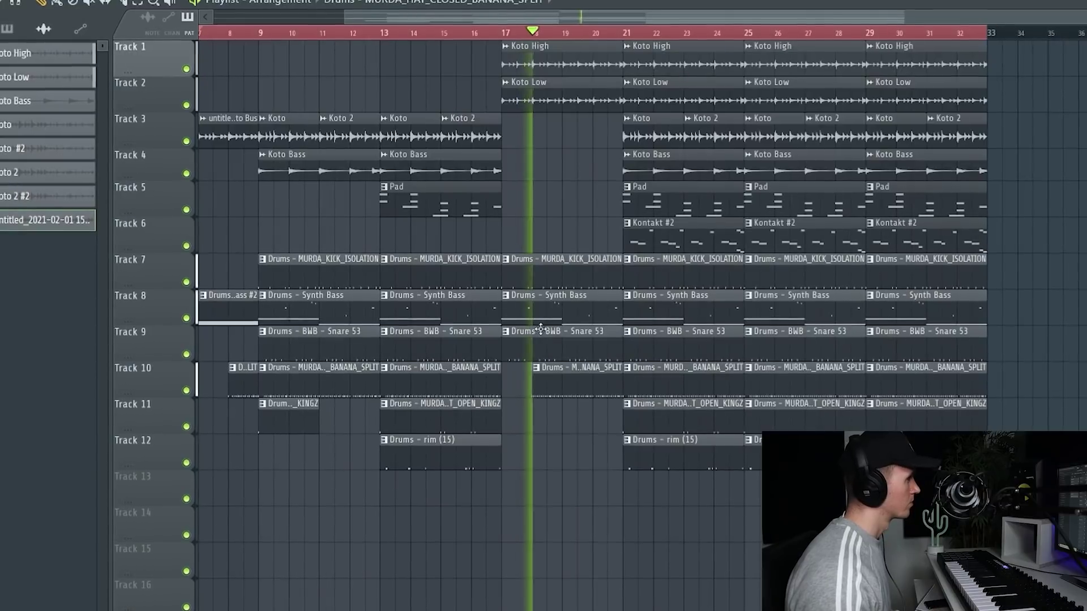
{"action": "key", "text": "p"}
{"action": "right_click", "coordinate": [521, 353]}
{"action": "scroll", "coordinate": [615, 219], "scroll_direction": "down", "scroll_amount": 2}
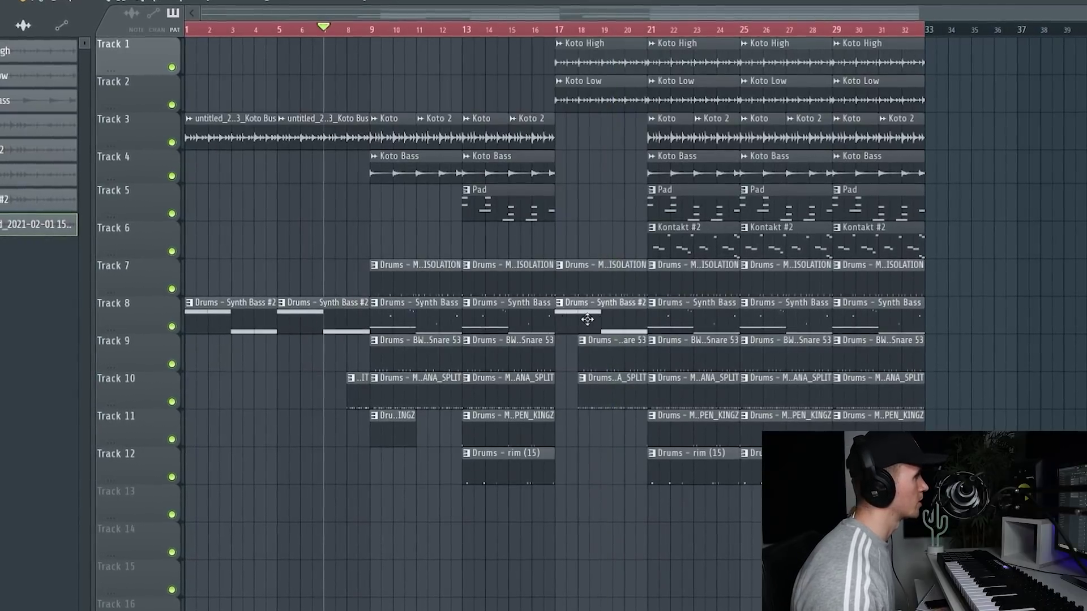
- Remove the Koto, Koto 2, Pad and Kontakt #2 clips at bar 21 and trim the rim clip to start at bar 23
{"action": "left_click", "coordinate": [536, 29]}
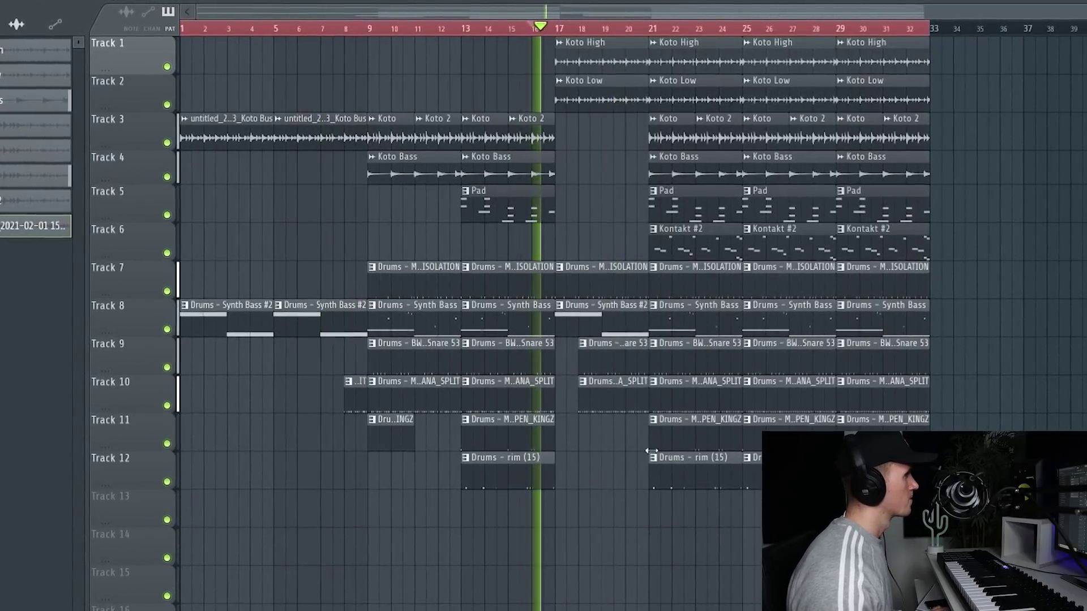
{"action": "scroll", "coordinate": [650, 451], "scroll_direction": "up", "scroll_amount": 2}
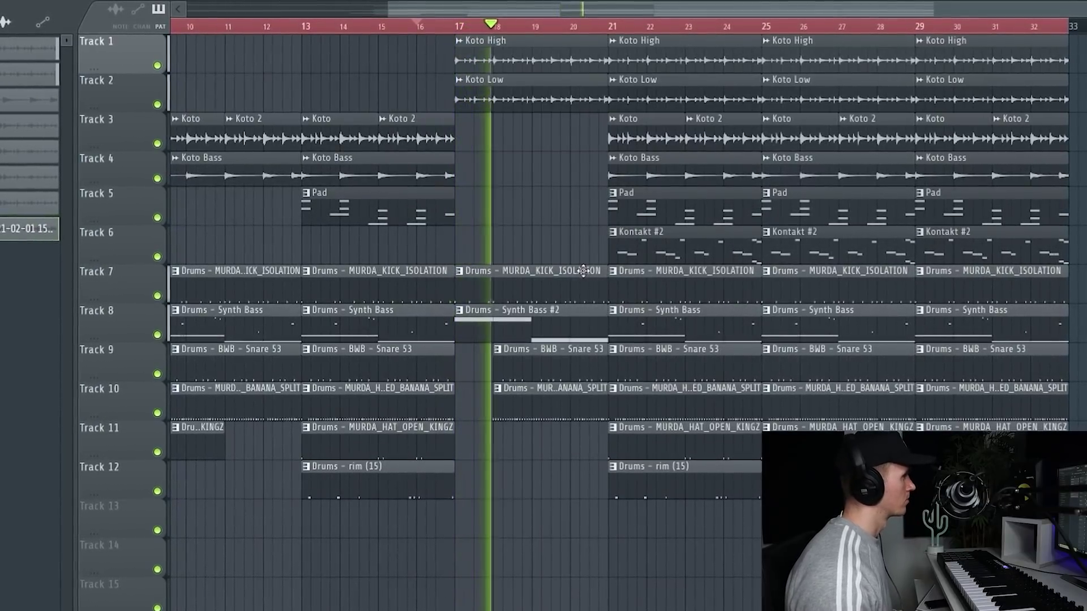
{"action": "scroll", "coordinate": [672, 158], "scroll_direction": "down", "scroll_amount": 2}
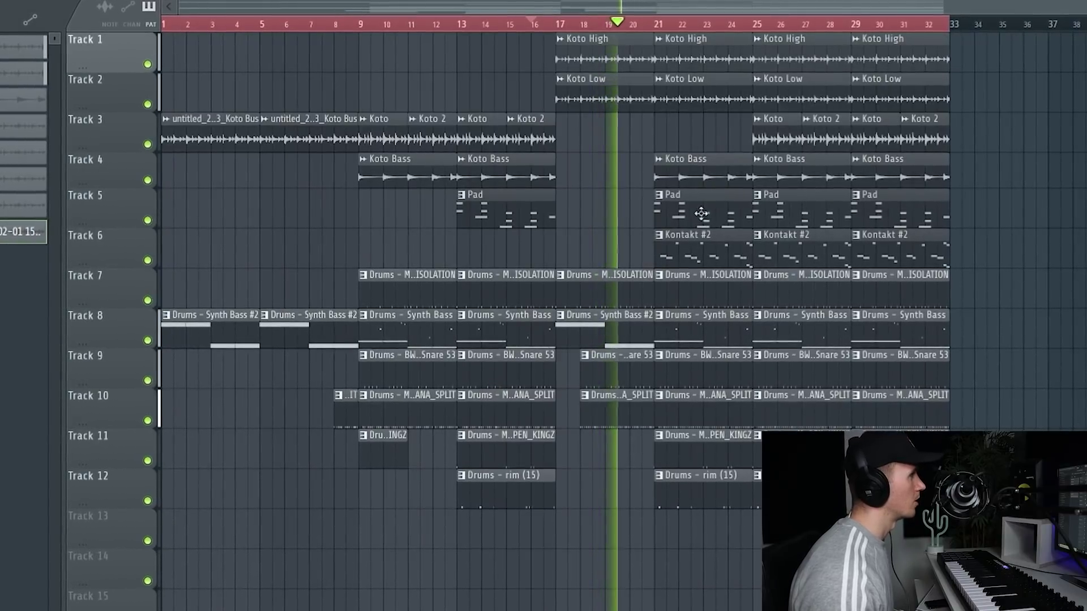
{"action": "scroll", "coordinate": [681, 417], "scroll_direction": "up", "scroll_amount": 3}
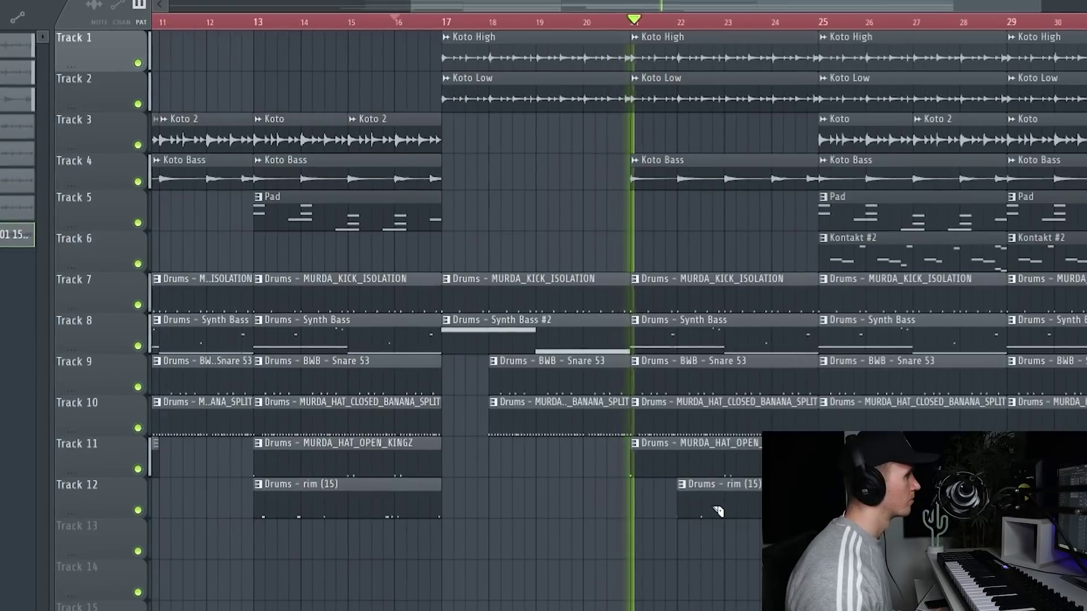
{"action": "scroll", "coordinate": [670, 482], "scroll_direction": "down", "scroll_amount": 2}
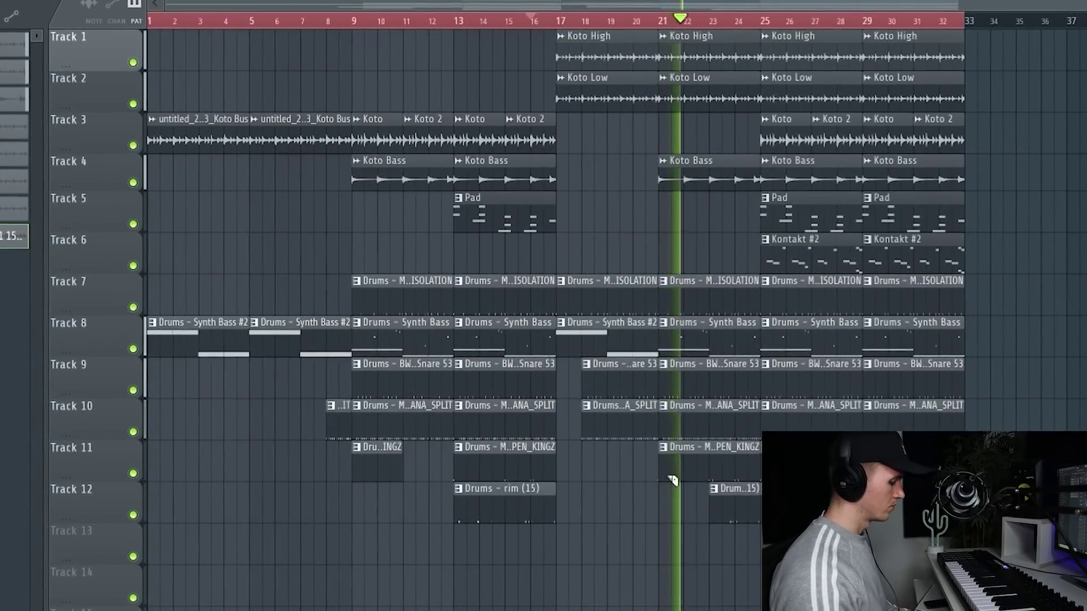
- Trim the closed hat clip at bar 21 on Track 10 so it ends midway through bar 24
{"action": "scroll", "coordinate": [837, 294], "scroll_direction": "up", "scroll_amount": 3}
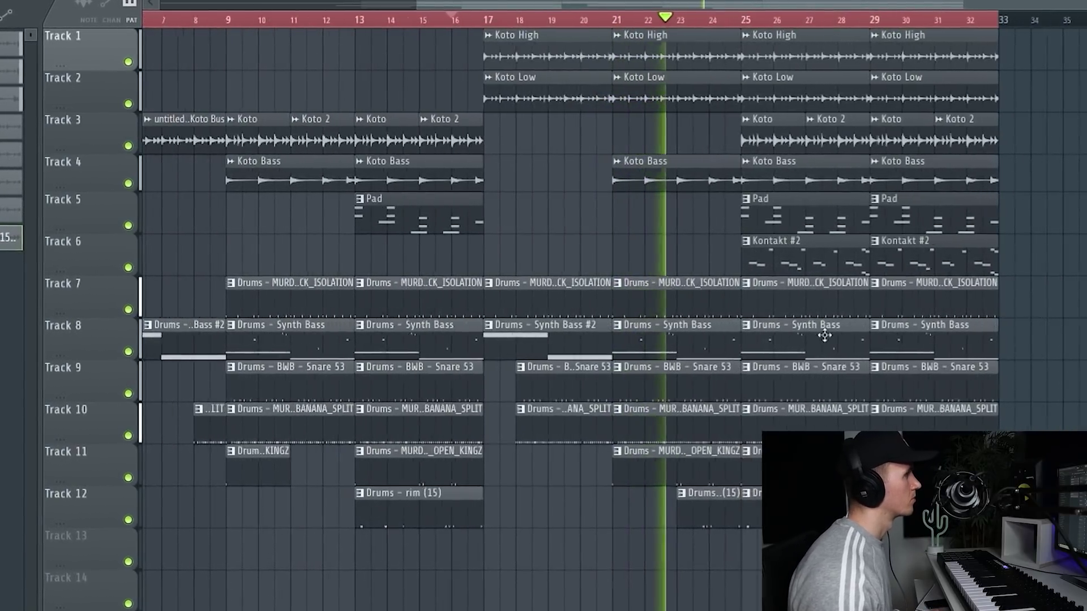
{"action": "scroll", "coordinate": [709, 430], "scroll_direction": "up", "scroll_amount": 3}
{"action": "right_click", "coordinate": [681, 426]}
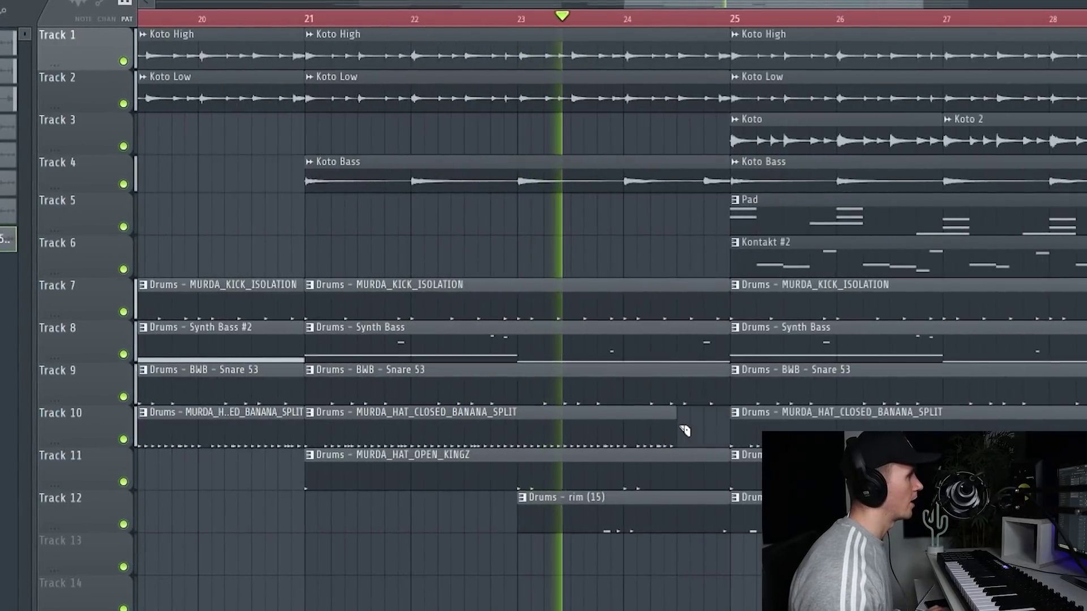
- Thin out bars 25 to 32 by removing the Koto, Pad and Koto Bass clips and the Kontakt #2 clip at bar 29
{"action": "scroll", "coordinate": [686, 428], "scroll_direction": "down", "scroll_amount": 3}
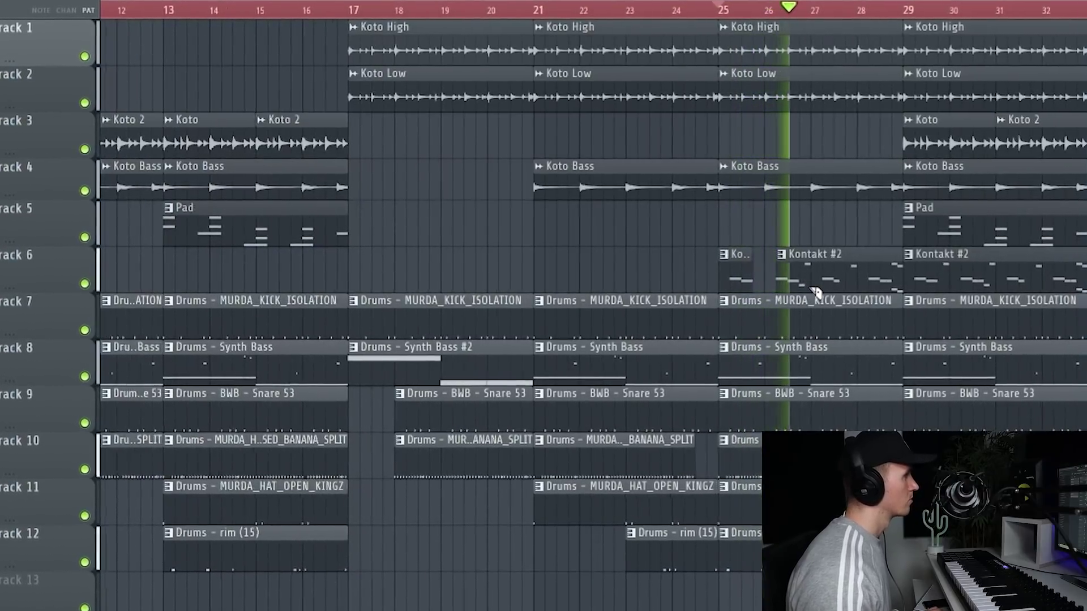
{"action": "scroll", "coordinate": [816, 290], "scroll_direction": "up", "scroll_amount": 3}
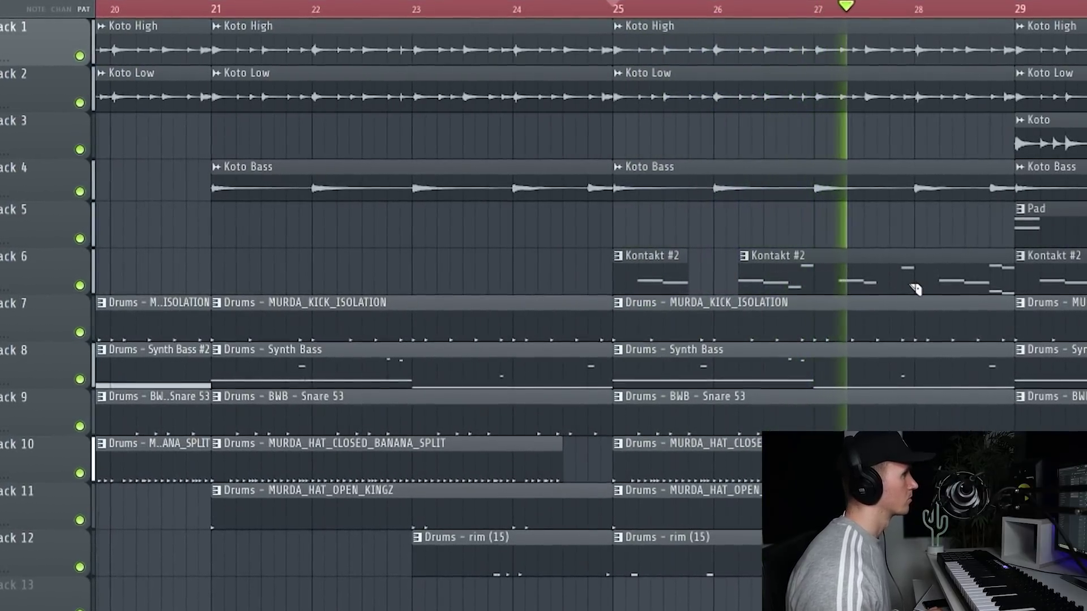
{"action": "scroll", "coordinate": [920, 286], "scroll_direction": "down", "scroll_amount": 5}
{"action": "right_click", "coordinate": [986, 280]}
{"action": "right_click", "coordinate": [978, 243]}
{"action": "right_click", "coordinate": [970, 148]}
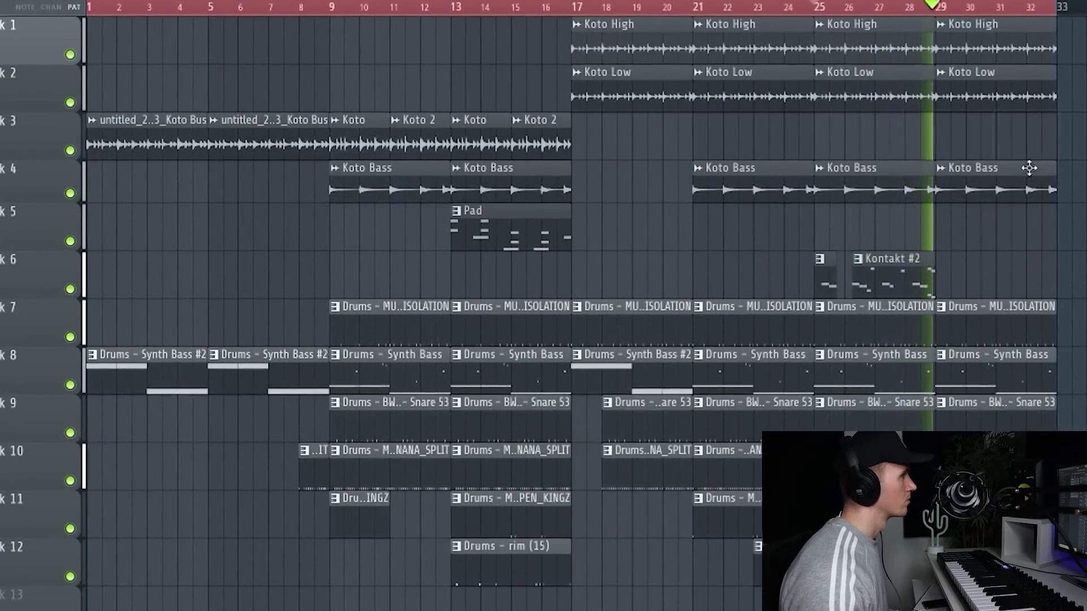
{"action": "right_click", "coordinate": [849, 170]}
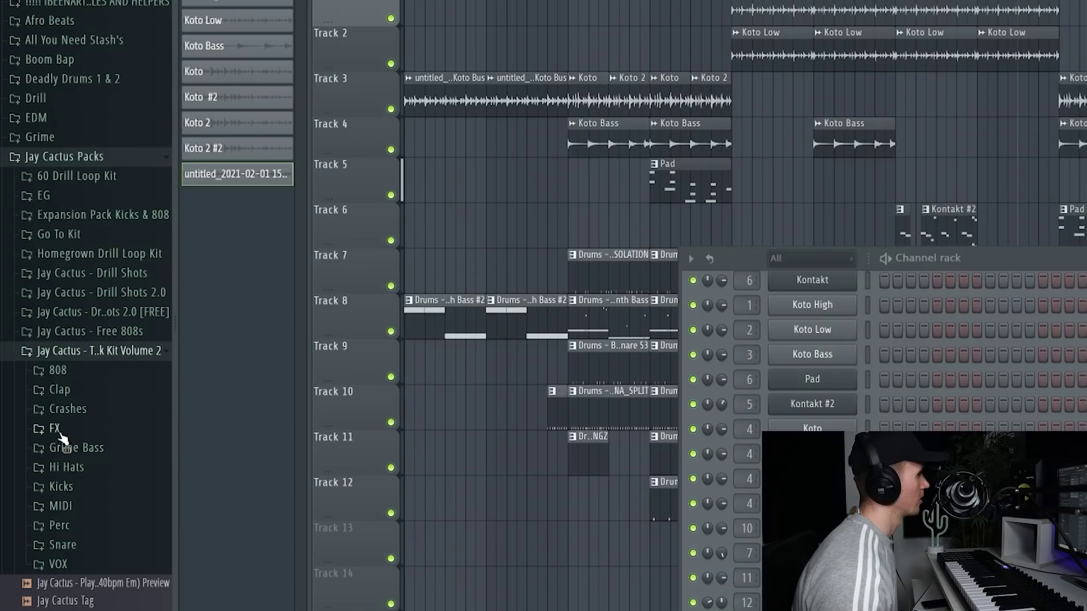
- Audition the kit's FX riser samples and place CACTUS RISER (12) on Track 13 leading into bars 9, 25 and 33
{"action": "left_click", "coordinate": [55, 429]}
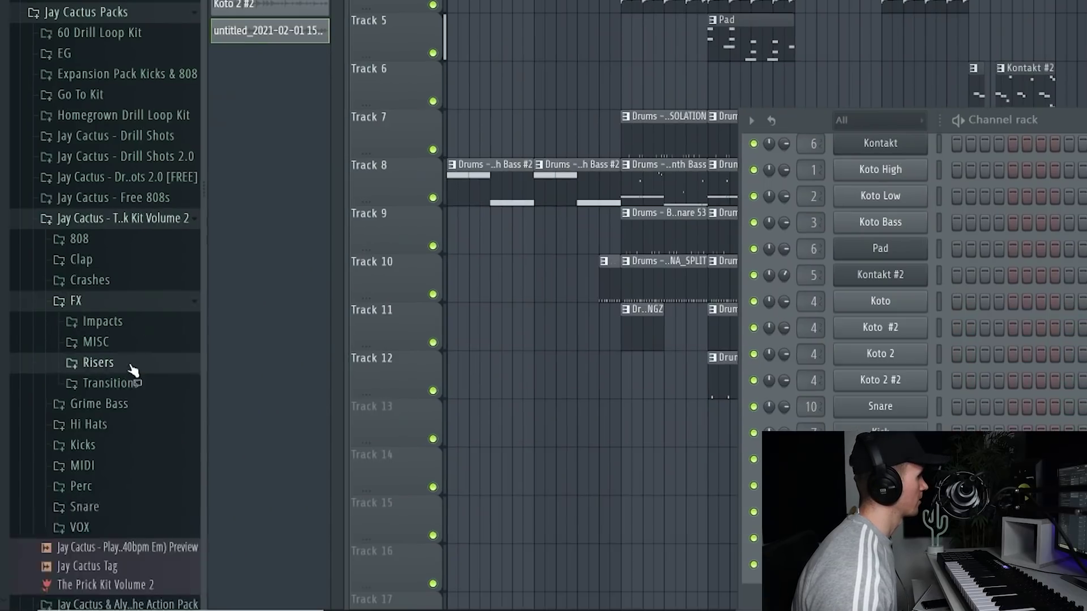
{"action": "left_click", "coordinate": [108, 487]}
{"action": "left_click", "coordinate": [122, 514]}
{"action": "left_click", "coordinate": [132, 552]}
{"action": "left_click", "coordinate": [136, 589]}
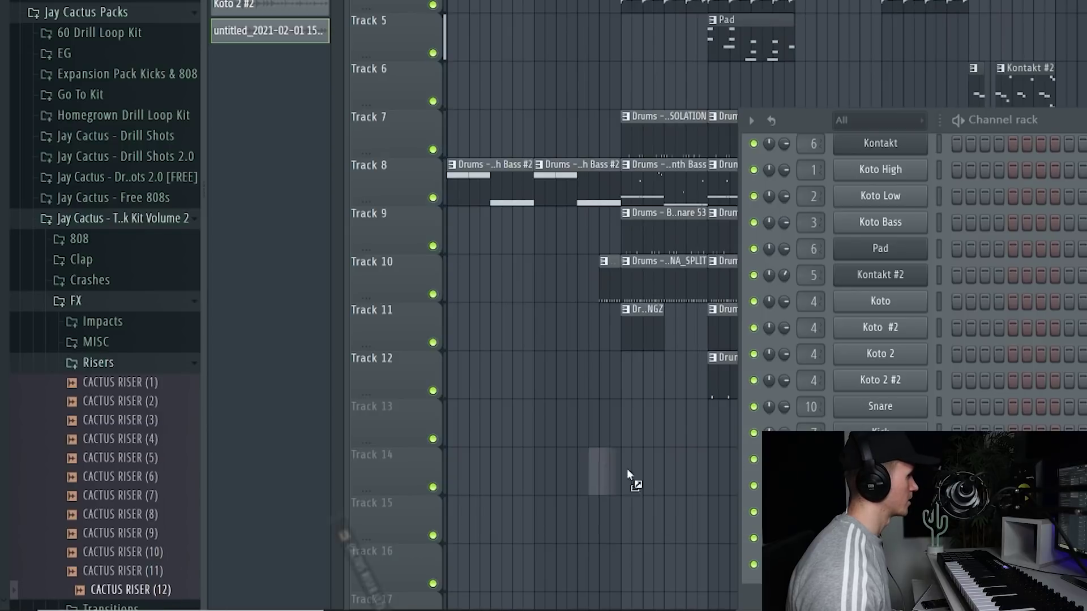
{"action": "left_click_drag", "start_coordinate": [628, 471], "coordinate": [650, 474]}
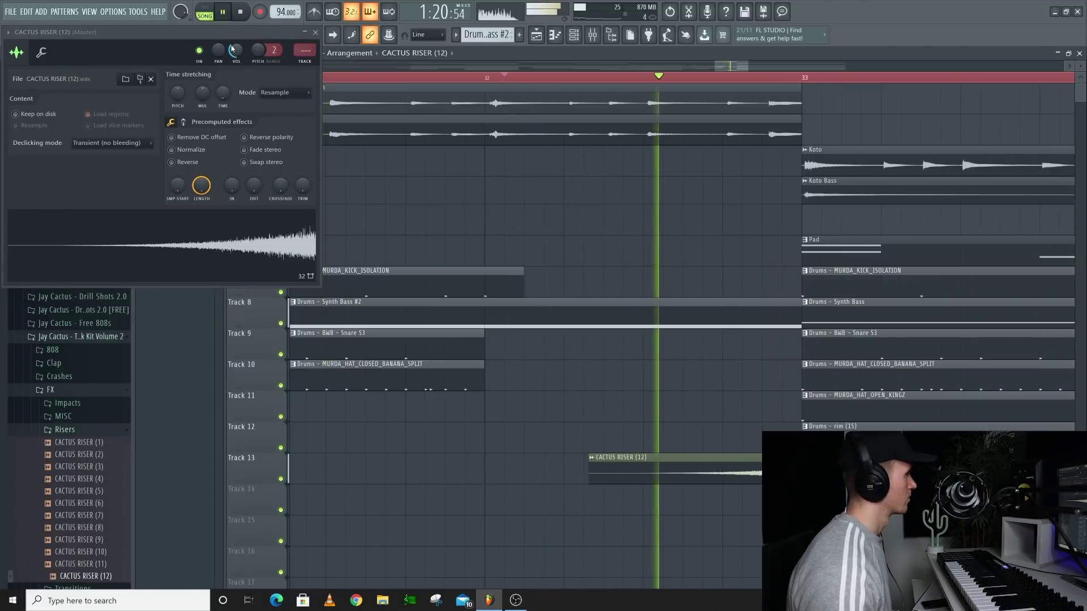
{"action": "left_click", "coordinate": [315, 32]}
{"action": "scroll", "coordinate": [689, 440], "scroll_direction": "down", "scroll_amount": 10}
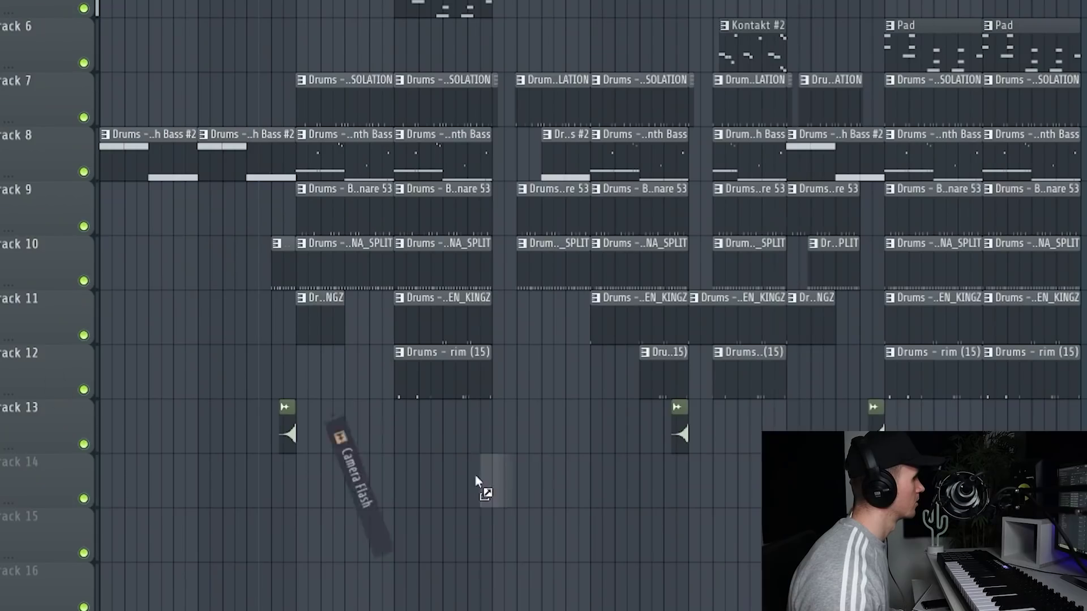
- Add the Camera Flash sample to Track 14 at bar 9, shifted slightly early so its peak lands on the bar line
{"action": "left_click_drag", "start_coordinate": [474, 474], "coordinate": [267, 514]}
{"action": "scroll", "coordinate": [479, 488], "scroll_direction": "up", "scroll_amount": 5}
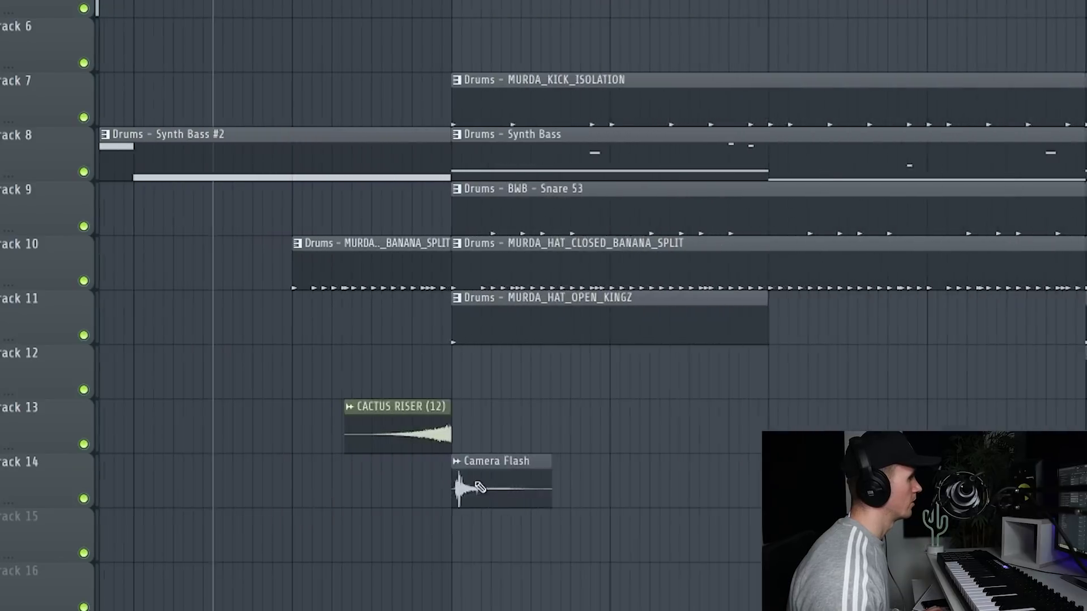
{"action": "scroll", "coordinate": [479, 487], "scroll_direction": "up", "scroll_amount": 3}
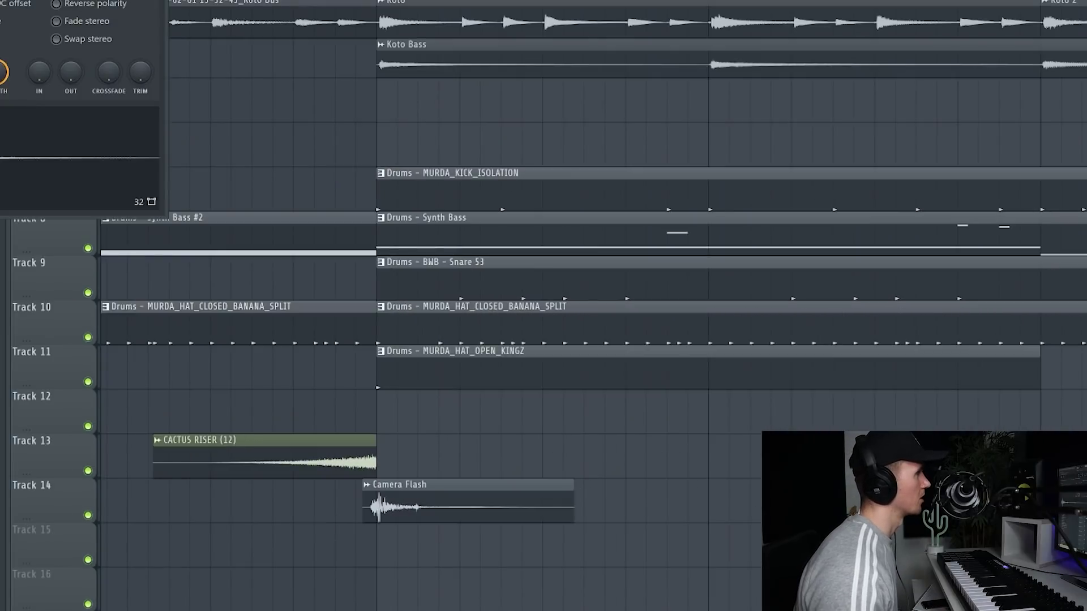
{"action": "key", "text": "Escape"}
{"action": "key", "text": "space"}
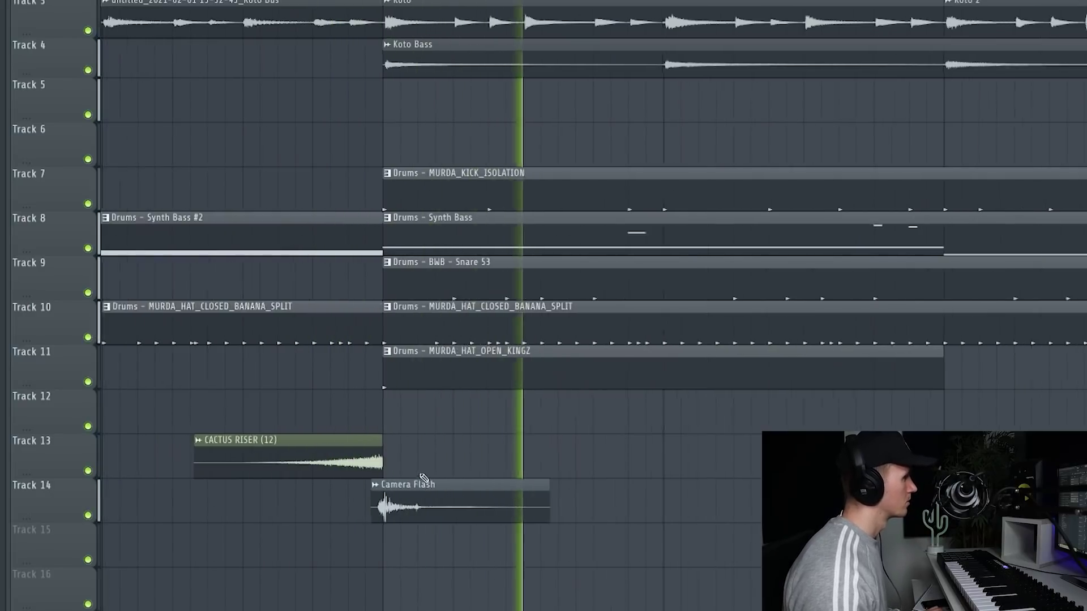
- Remove the Camera Flash clip at bar 9 and place it on Track 14 with its peak at the start of bar 17
{"action": "scroll", "coordinate": [421, 481], "scroll_direction": "down", "scroll_amount": 2}
{"action": "scroll", "coordinate": [433, 481], "scroll_direction": "down", "scroll_amount": 1}
{"action": "right_click", "coordinate": [430, 501]}
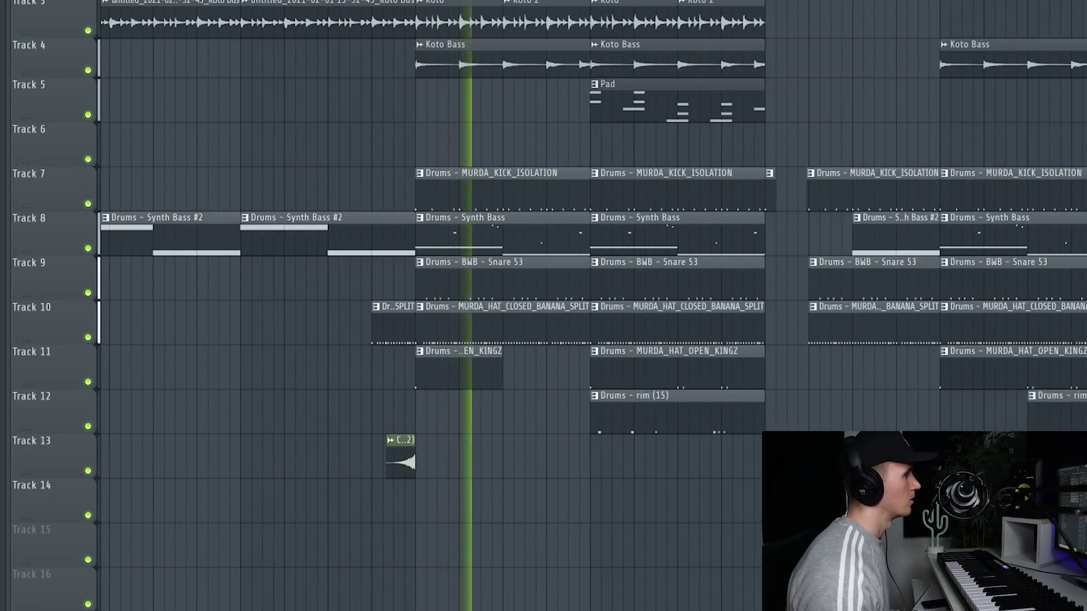
{"action": "scroll", "coordinate": [735, 3], "scroll_direction": "right", "scroll_amount": 1}
{"action": "left_click", "coordinate": [719, 1]}
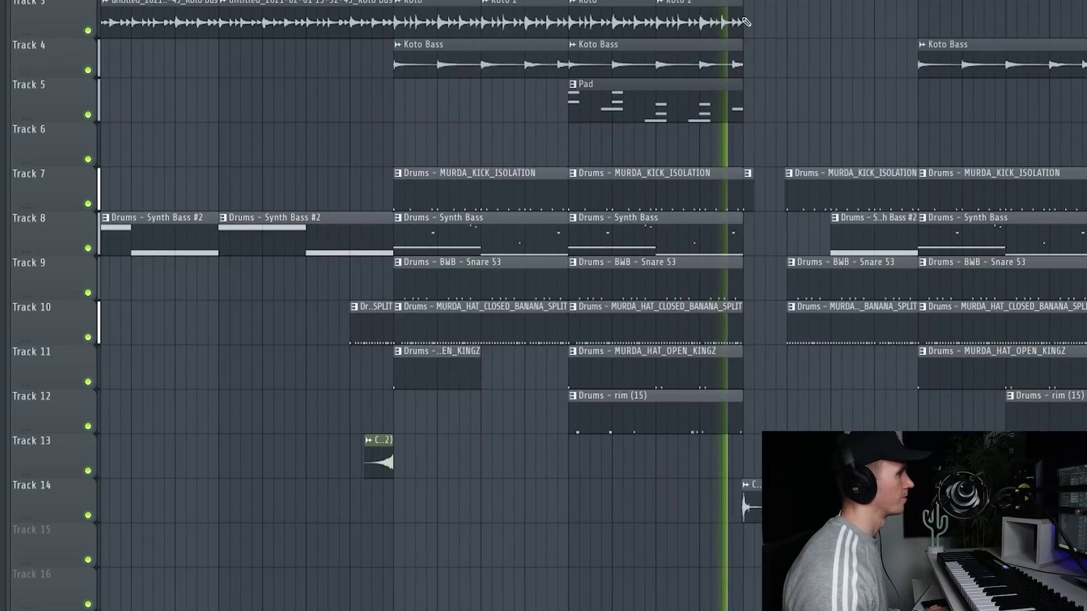
{"action": "scroll", "coordinate": [738, 3], "scroll_direction": "up", "scroll_amount": 3}
{"action": "scroll", "coordinate": [822, 463], "scroll_direction": "up", "scroll_amount": 4}
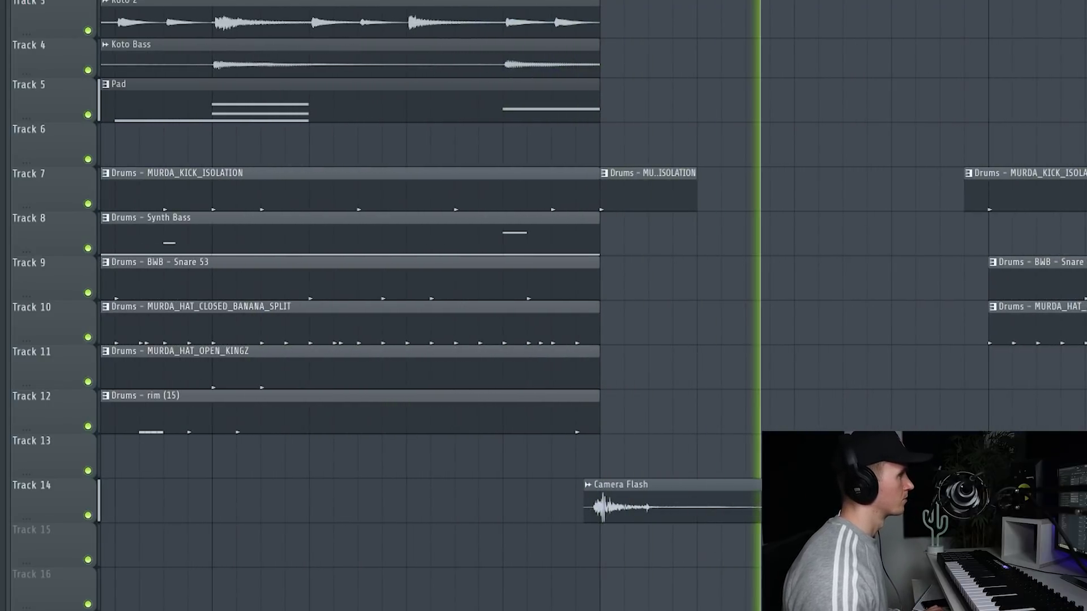
- Remove the Synth Bass #2 clip at bar 29 on Track 8
{"action": "scroll", "coordinate": [756, 463], "scroll_direction": "down", "scroll_amount": 2}
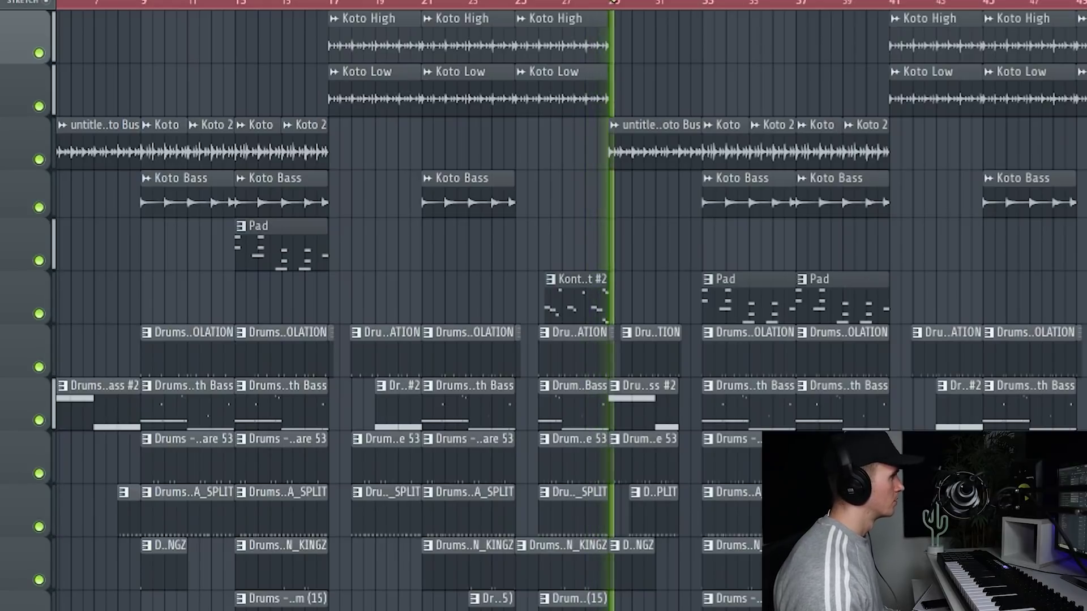
{"action": "right_click", "coordinate": [635, 411]}
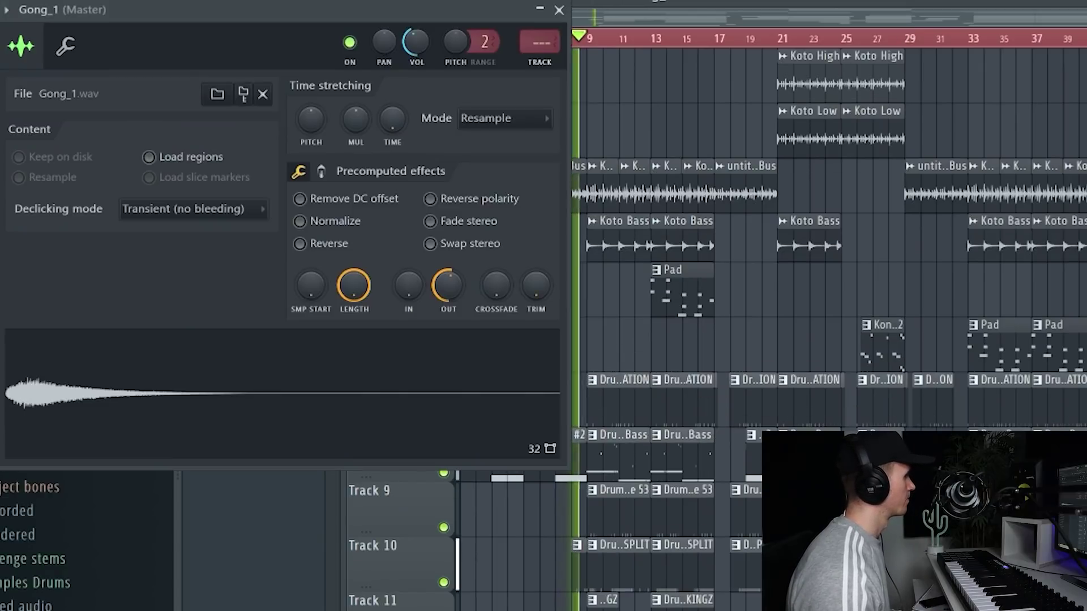
- Lengthen the fade-out of the Gong_1 sample
{"action": "left_click_drag", "start_coordinate": [454, 290], "coordinate": [454, 260]}
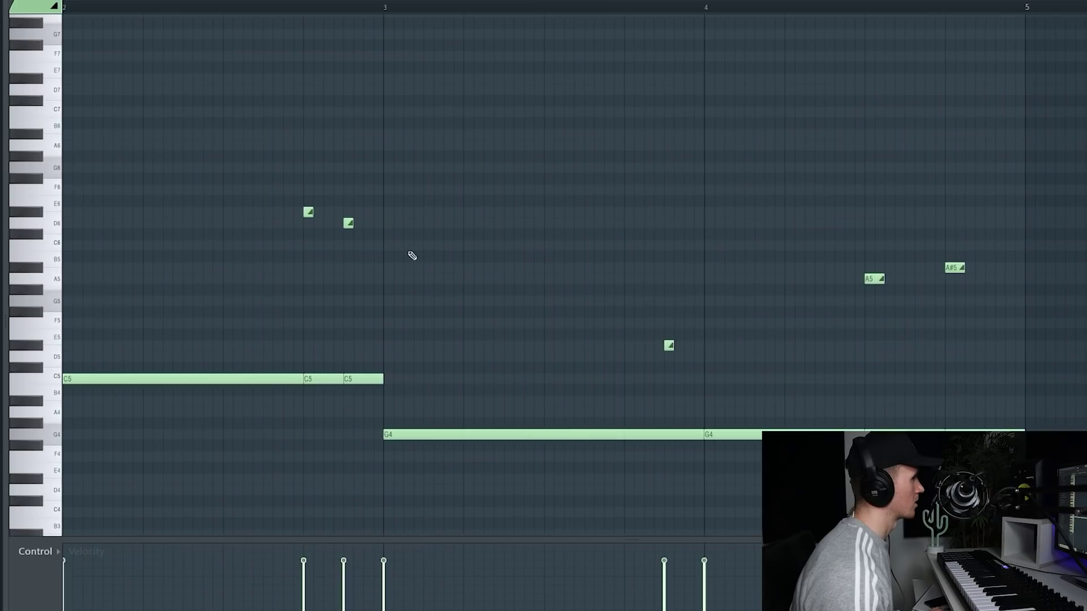
{"action": "scroll", "coordinate": [412, 252], "scroll_direction": "down", "scroll_amount": 3}
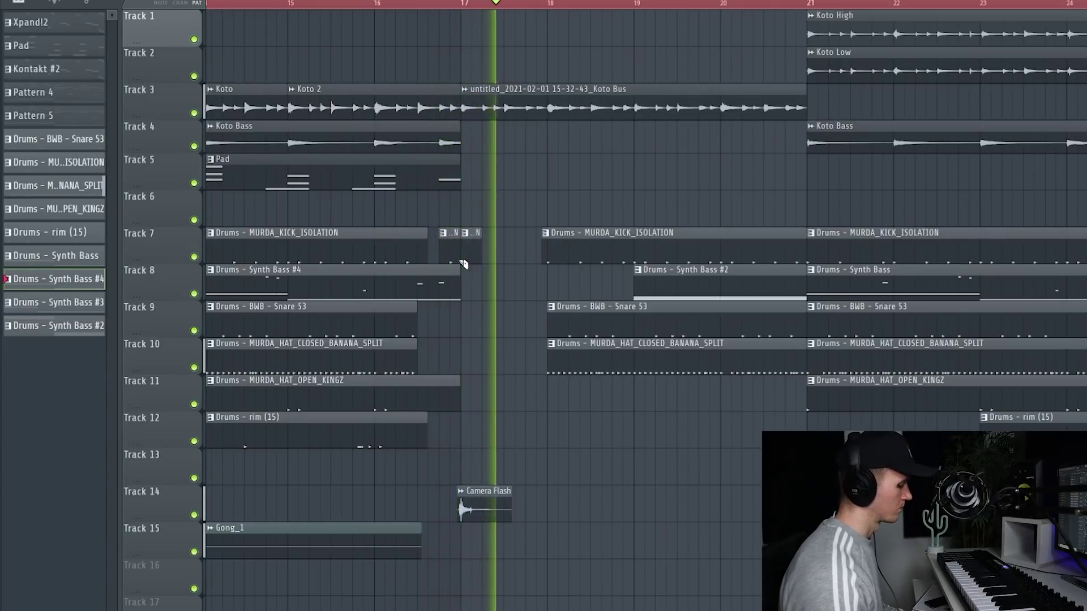
- Review the whole arrangement and check the sample settings of the first Koto Bus clip on Track 3
{"action": "scroll", "coordinate": [476, 317], "scroll_direction": "down", "scroll_amount": 5}
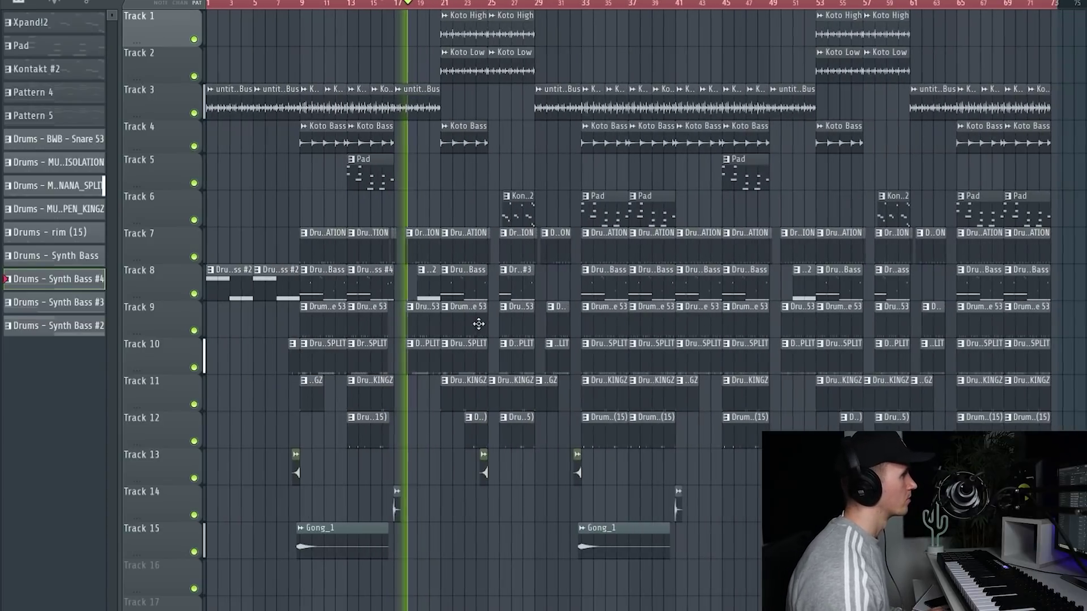
{"action": "key", "text": "space"}
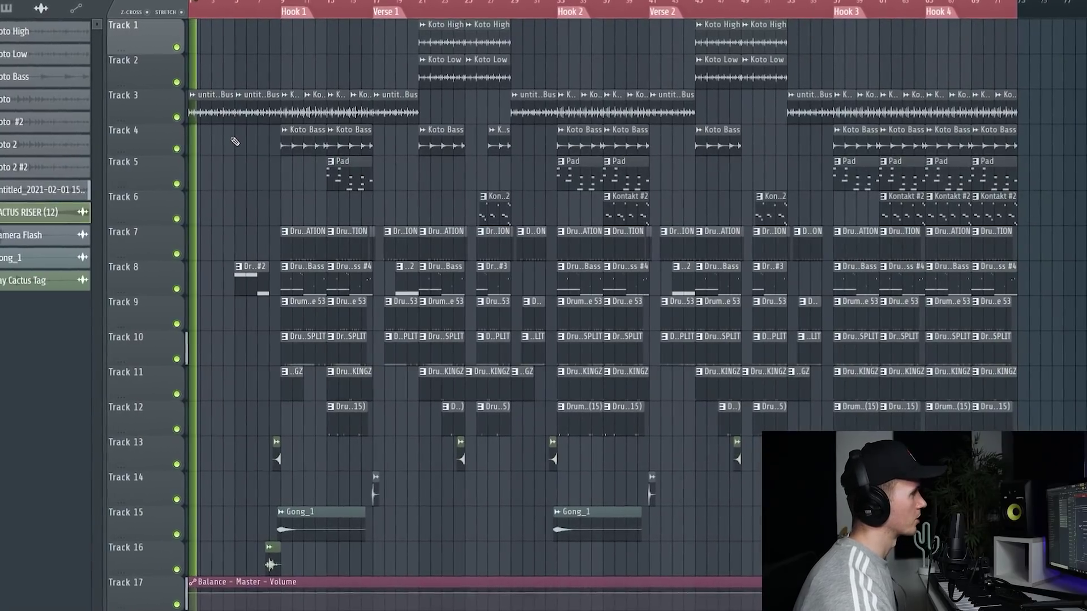
{"action": "double_click", "coordinate": [209, 111]}
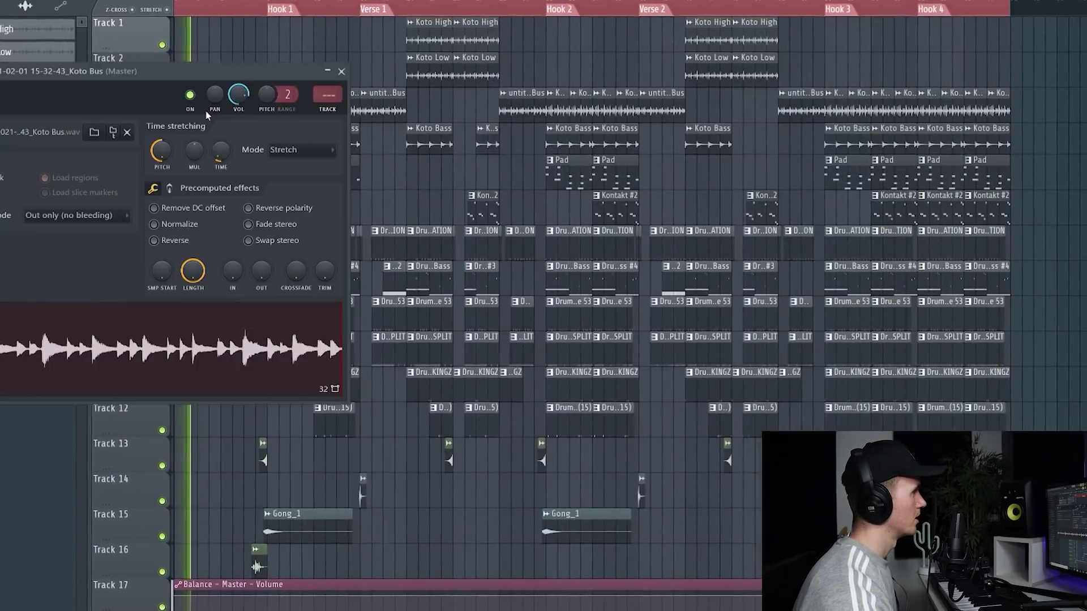
{"action": "left_click", "coordinate": [332, 69]}
- Listen through the arrangement from the intro to the start of Verse 2, examining how drums, bass, pad and effects vary between sections
{"action": "scroll", "coordinate": [187, 218], "scroll_direction": "up", "scroll_amount": 5, "text": "ctrl"}
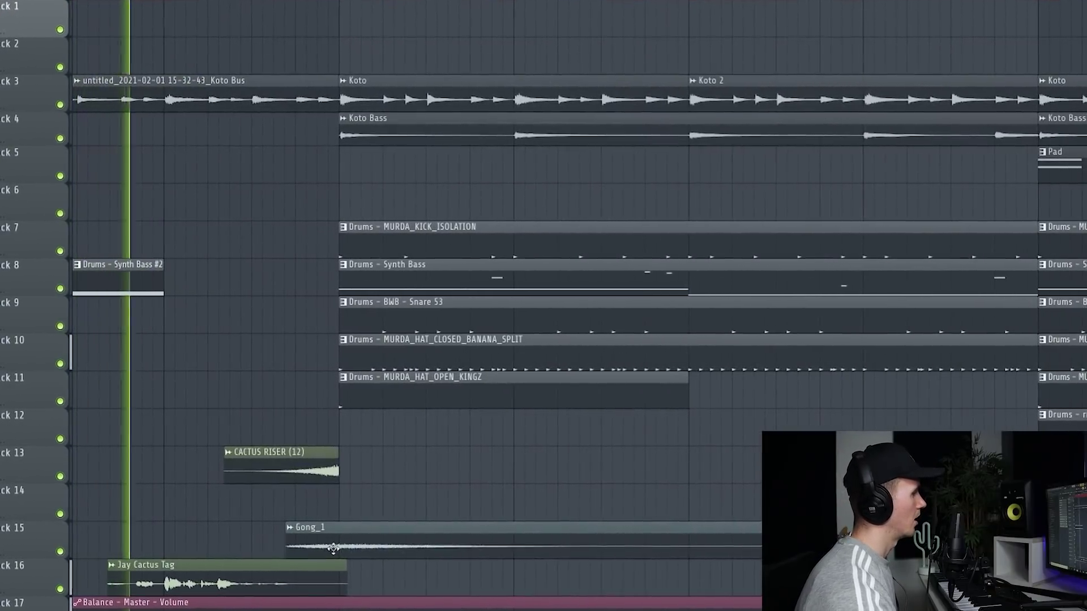
{"action": "scroll", "coordinate": [338, 527], "scroll_direction": "down", "scroll_amount": 3, "text": "ctrl"}
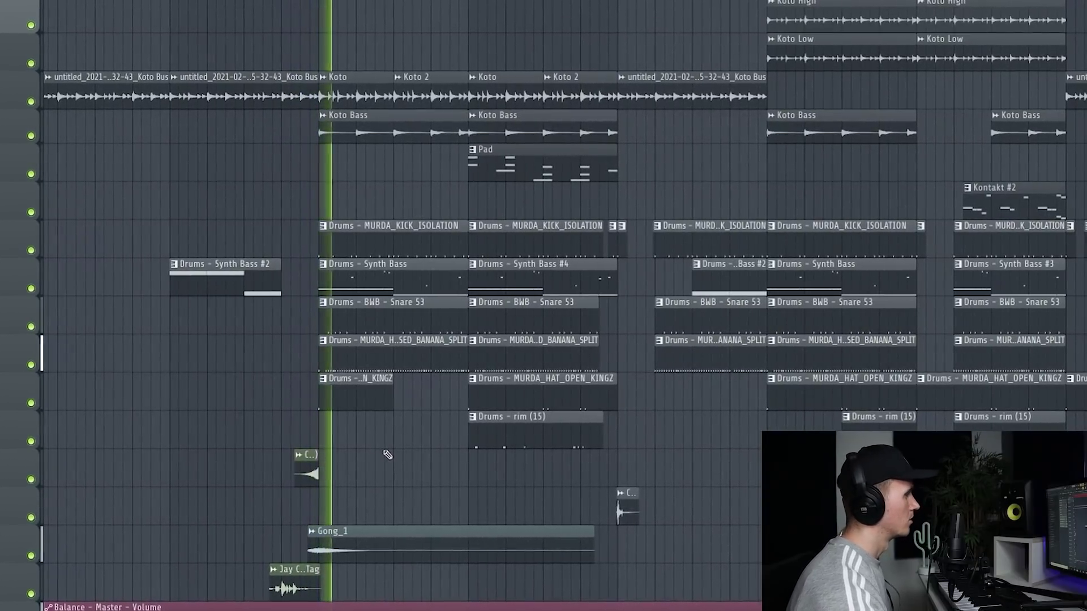
{"action": "scroll", "coordinate": [386, 462], "scroll_direction": "down", "scroll_amount": 3, "text": "ctrl"}
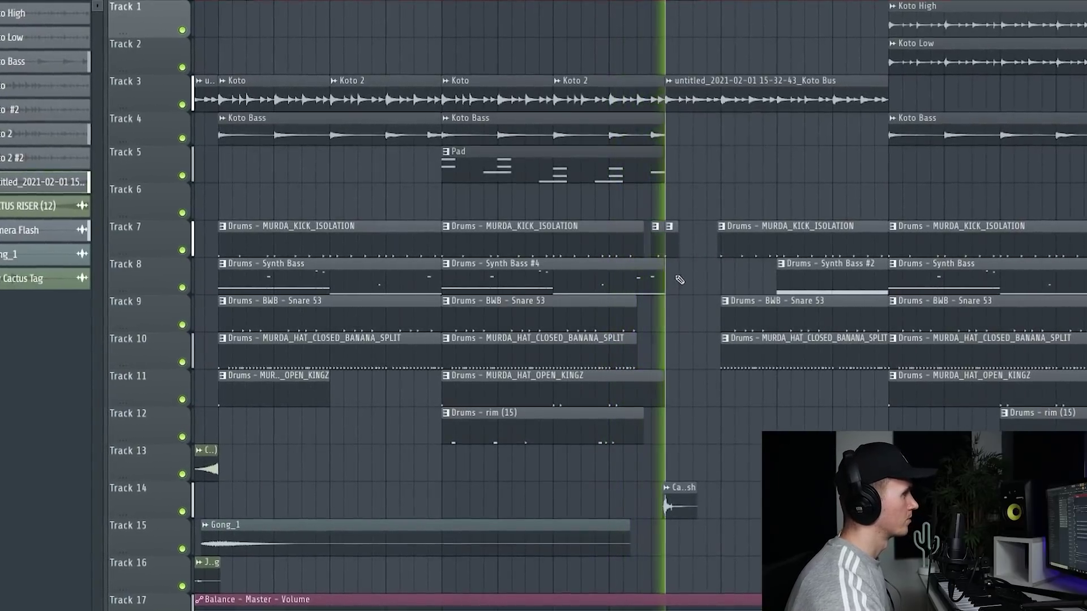
{"action": "scroll", "coordinate": [580, 367], "scroll_direction": "down", "scroll_amount": 4}
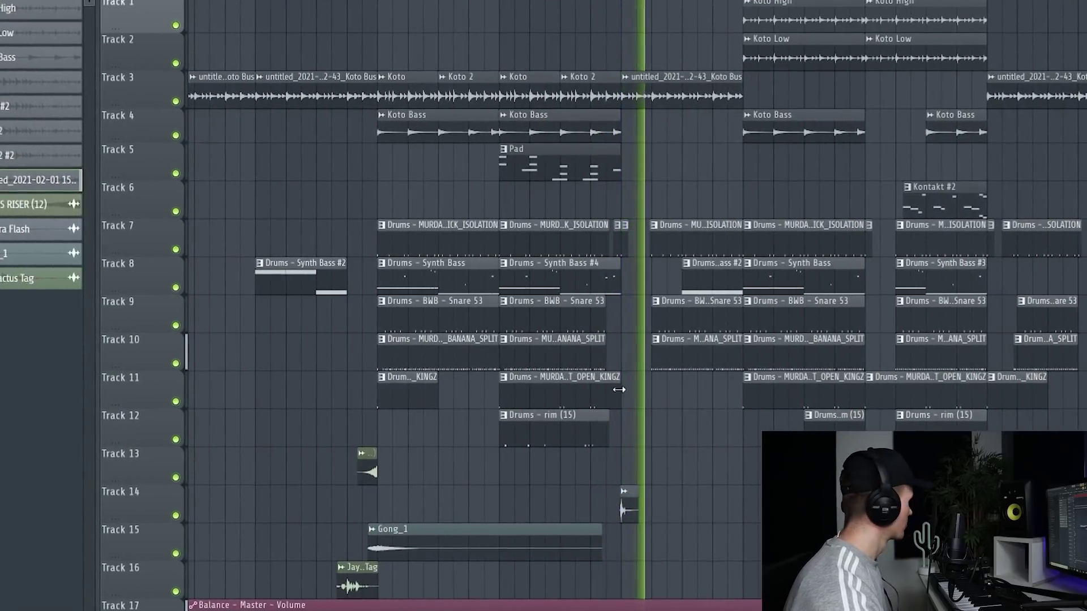
{"action": "scroll", "coordinate": [699, 397], "scroll_direction": "down", "scroll_amount": 2}
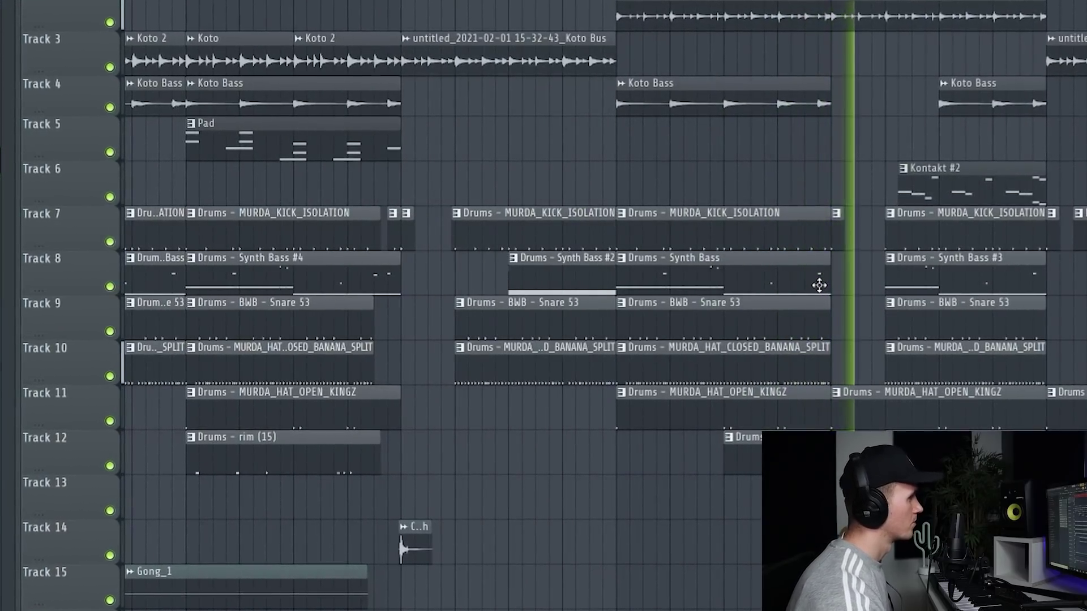
{"action": "scroll", "coordinate": [823, 282], "scroll_direction": "down", "scroll_amount": 5}
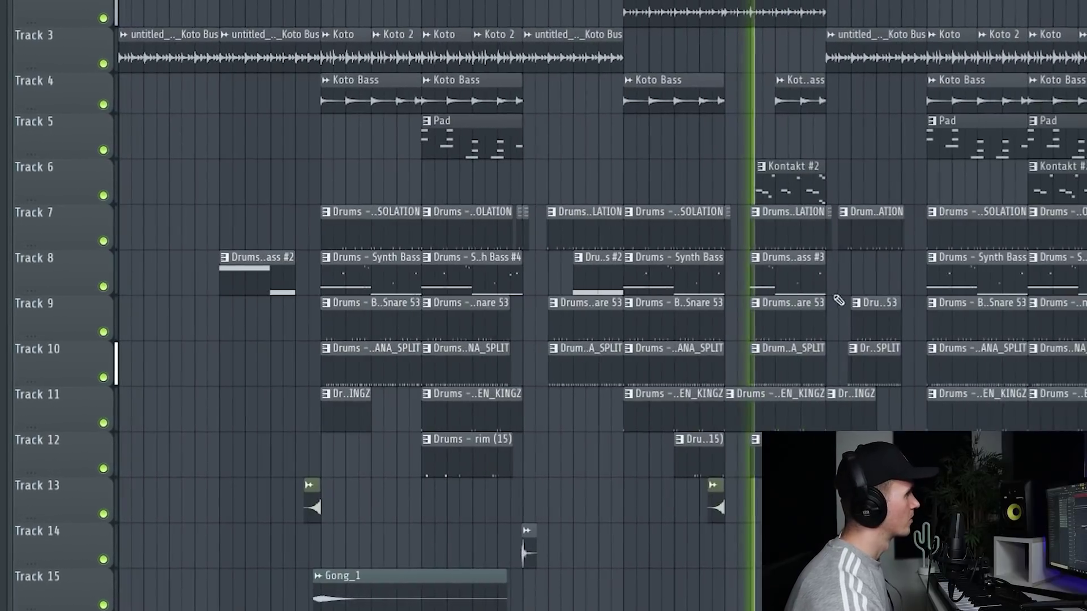
{"action": "scroll", "coordinate": [802, 272], "scroll_direction": "up", "scroll_amount": 3}
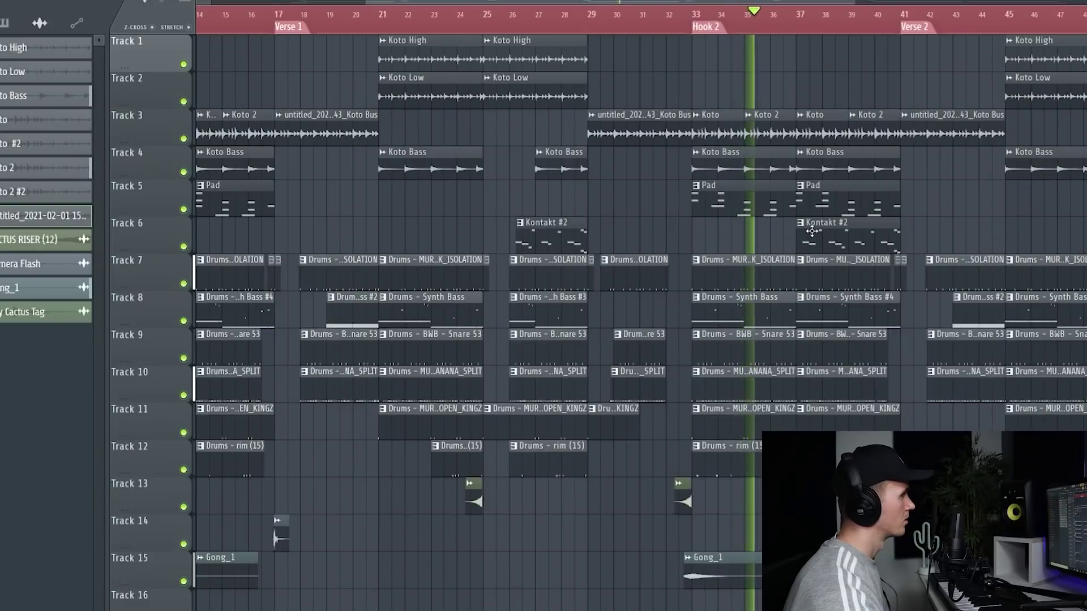
{"action": "scroll", "coordinate": [809, 233], "scroll_direction": "up", "scroll_amount": 3}
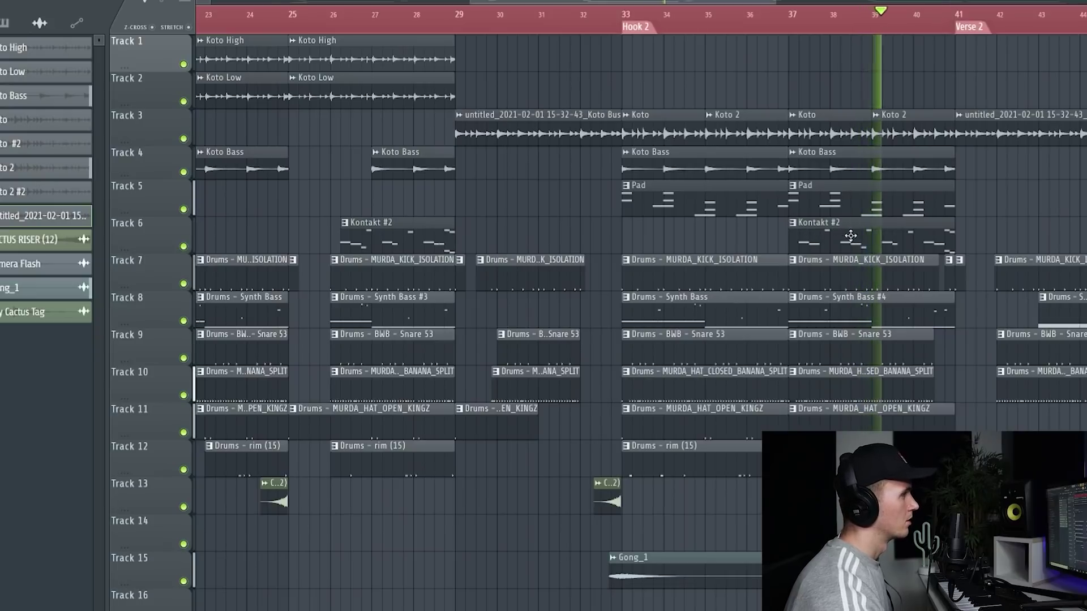
{"action": "scroll", "coordinate": [885, 254], "scroll_direction": "up", "scroll_amount": 4}
{"action": "scroll", "coordinate": [885, 254], "scroll_direction": "down", "scroll_amount": 8}
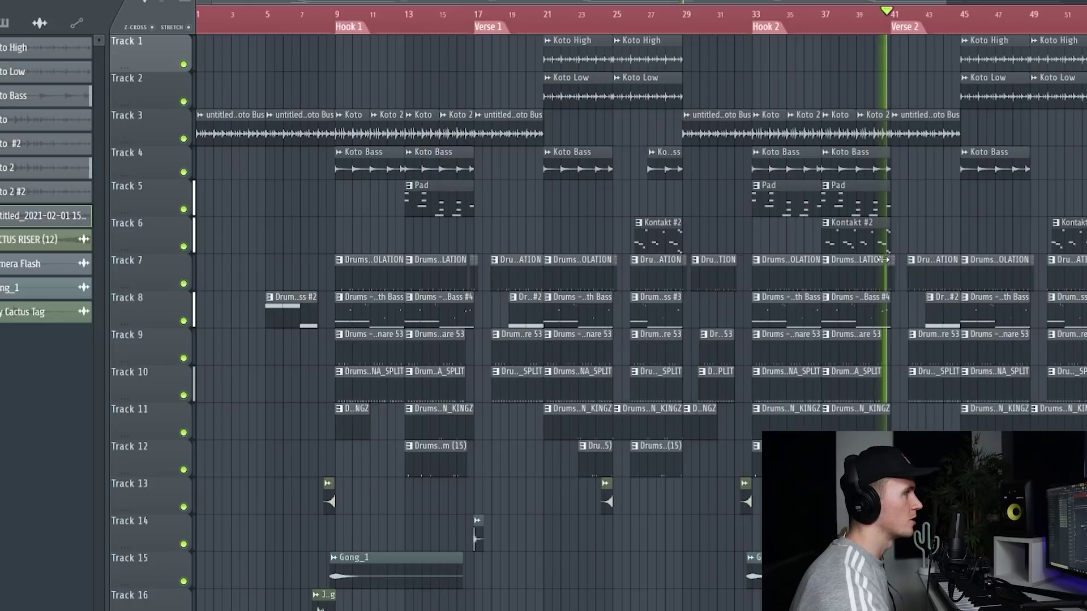
{"action": "scroll", "coordinate": [886, 257], "scroll_direction": "down", "scroll_amount": 2}
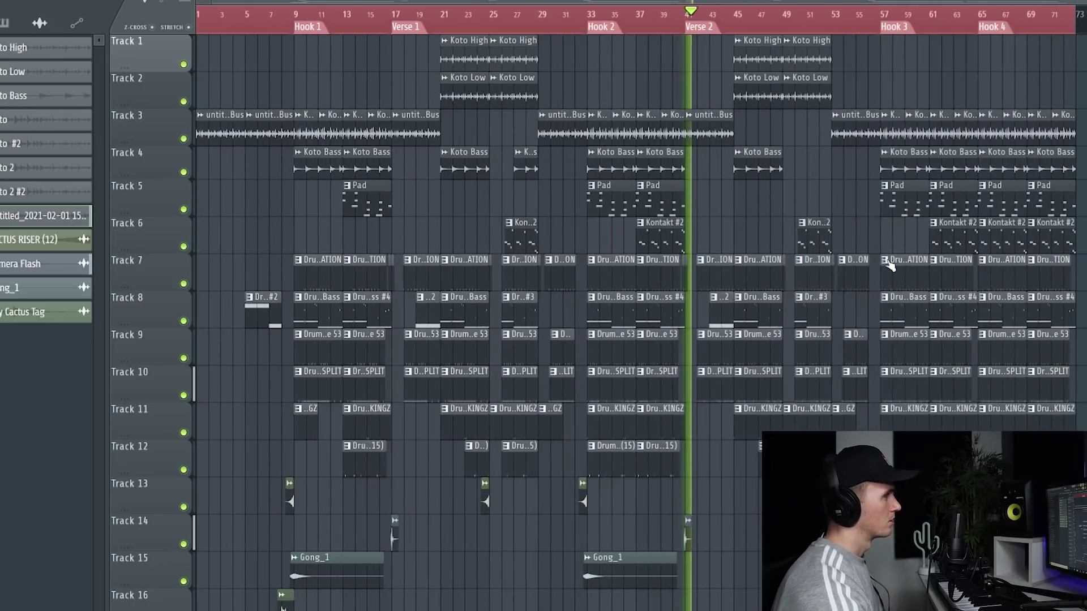